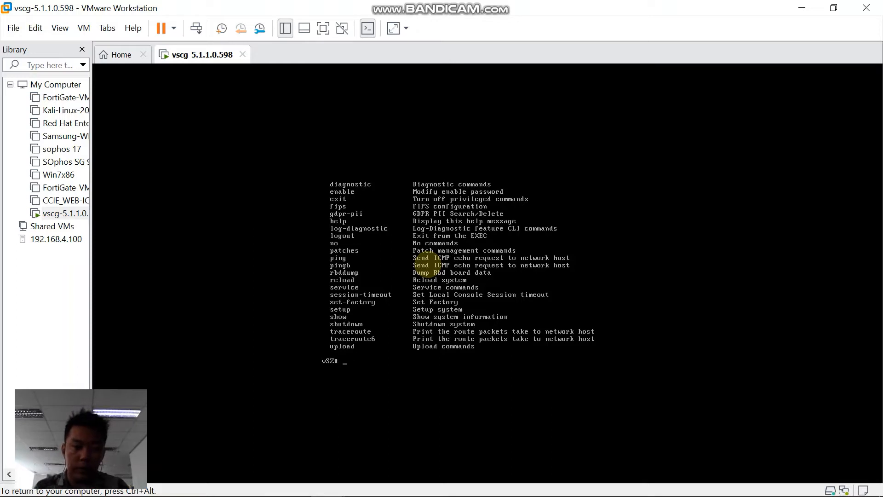
Run setup in the vSZ console, then choose and confirm profile 2 (High Scale)
{"action": "type", "text": "setup"}
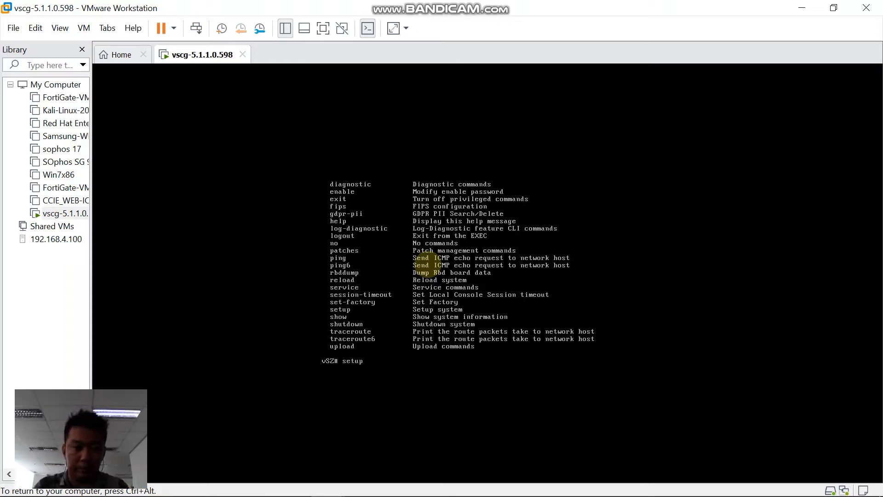
{"action": "key", "text": "Return"}
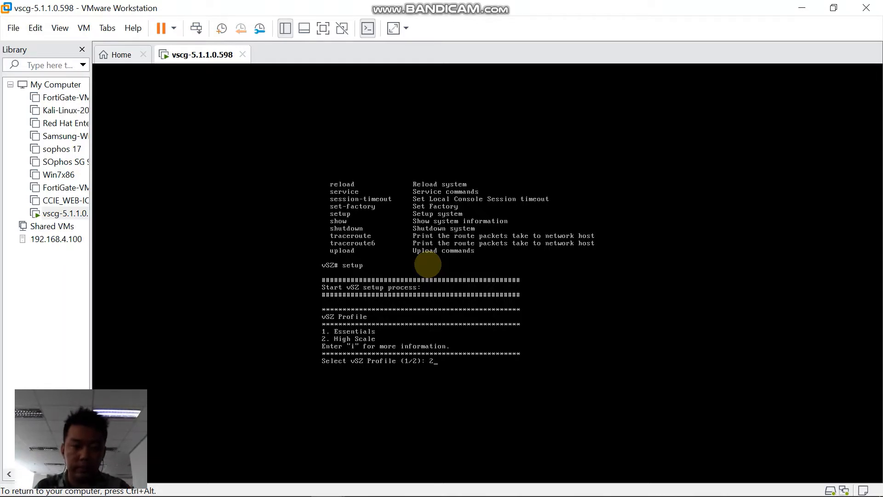
{"action": "type", "text": "2"}
{"action": "key", "text": "Return"}
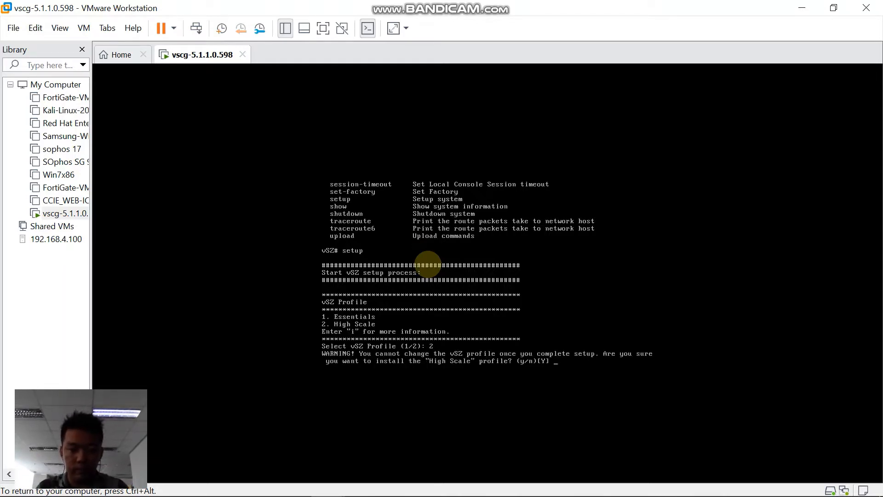
{"action": "key", "text": "Return"}
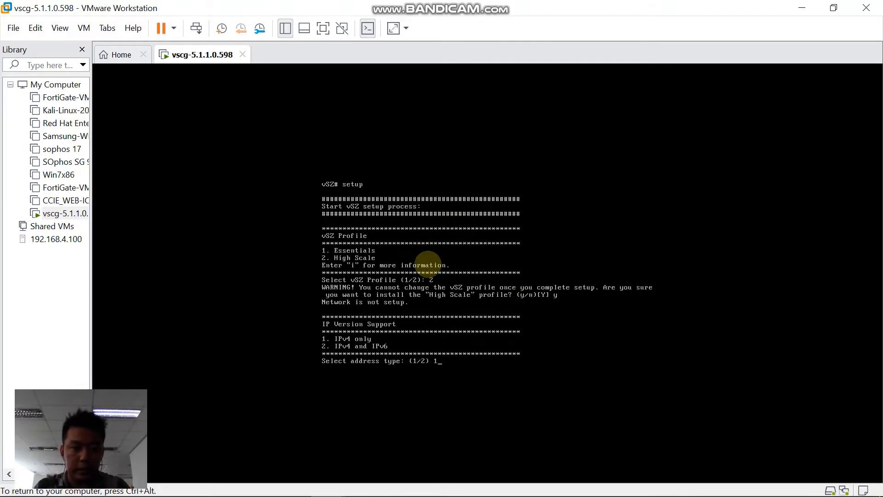
Choose manual IPv4 with 192.168.100.10/255.255.255.0, gateway 192.168.100.1, DNS 8.8.8.8 and 1.1.1.1
{"action": "key", "text": "Return"}
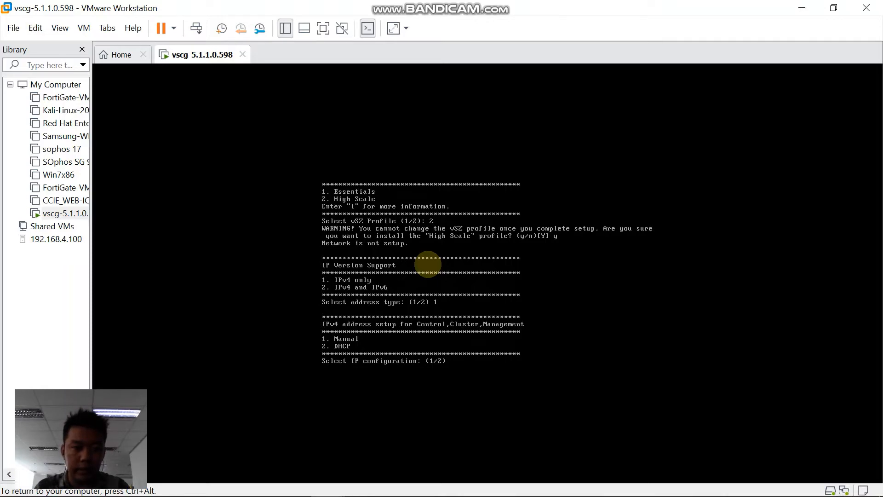
{"action": "key", "text": "Return"}
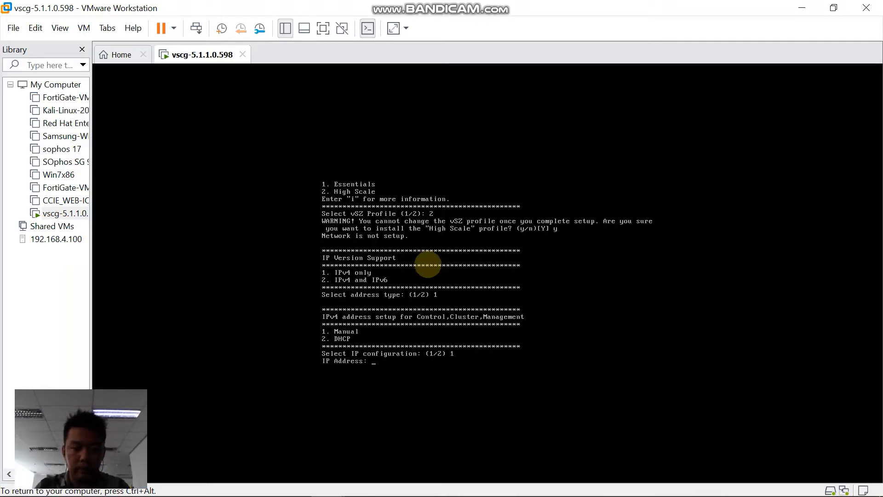
{"action": "type", "text": "192"}
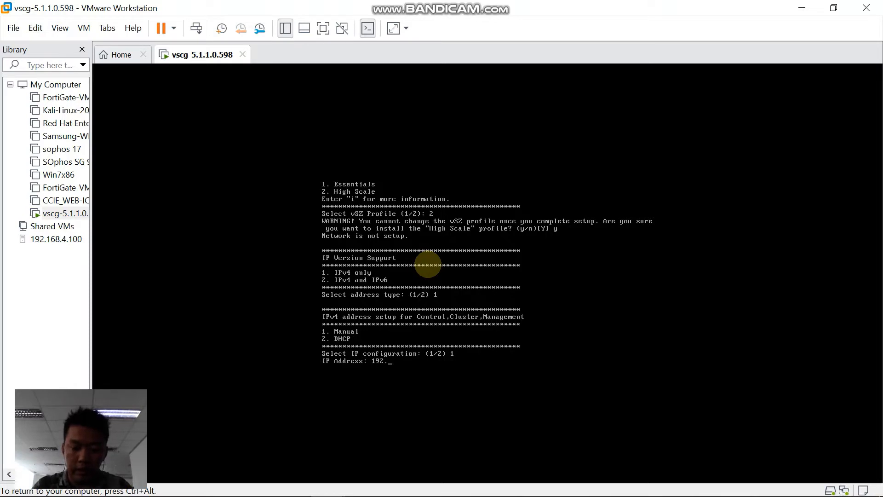
{"action": "type", "text": ".168"}
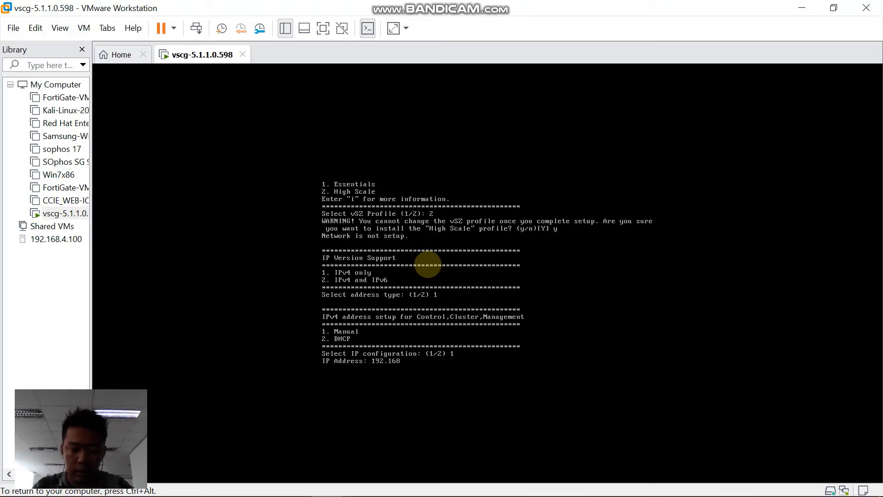
{"action": "type", "text": ".100"}
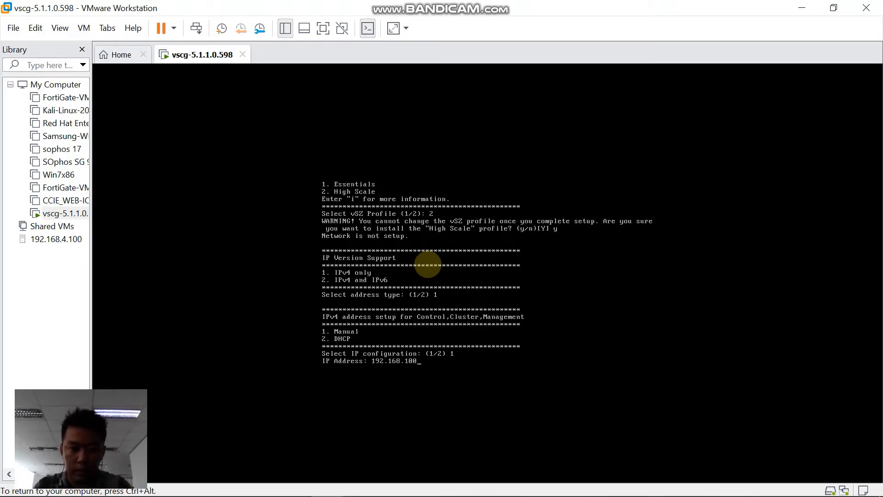
{"action": "type", "text": "."}
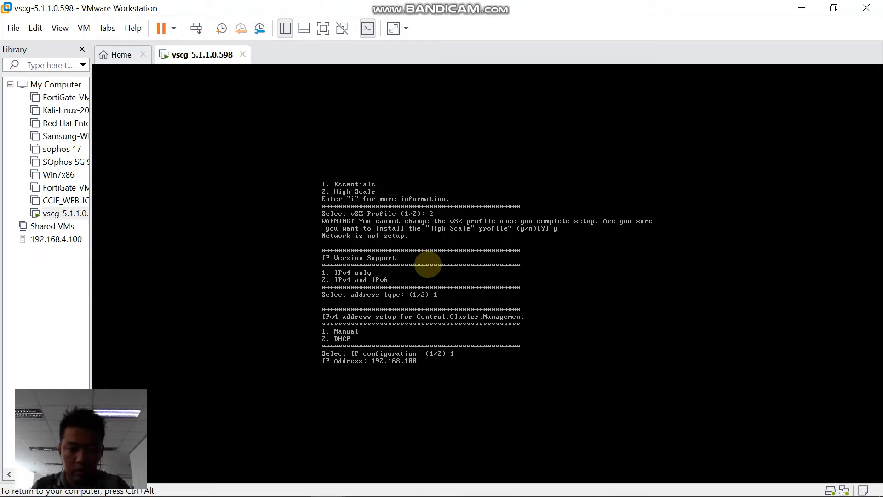
{"action": "type", "text": "10"}
{"action": "key", "text": "Return"}
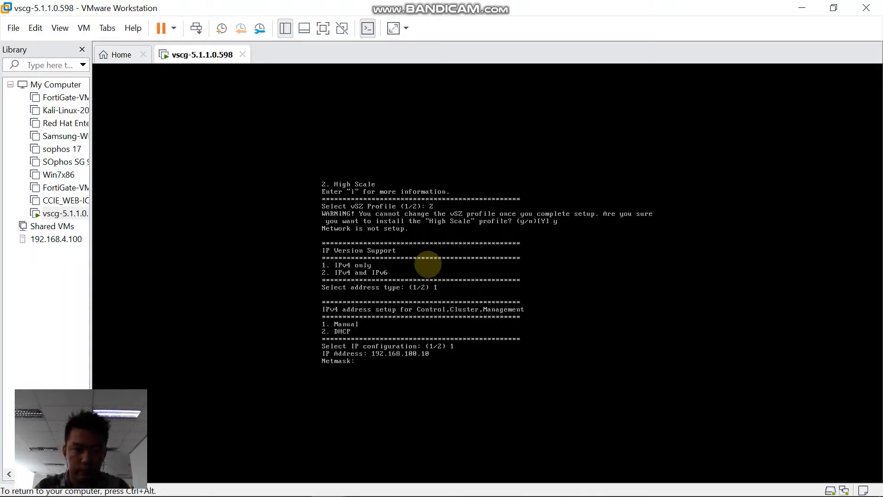
{"action": "type", "text": "255"}
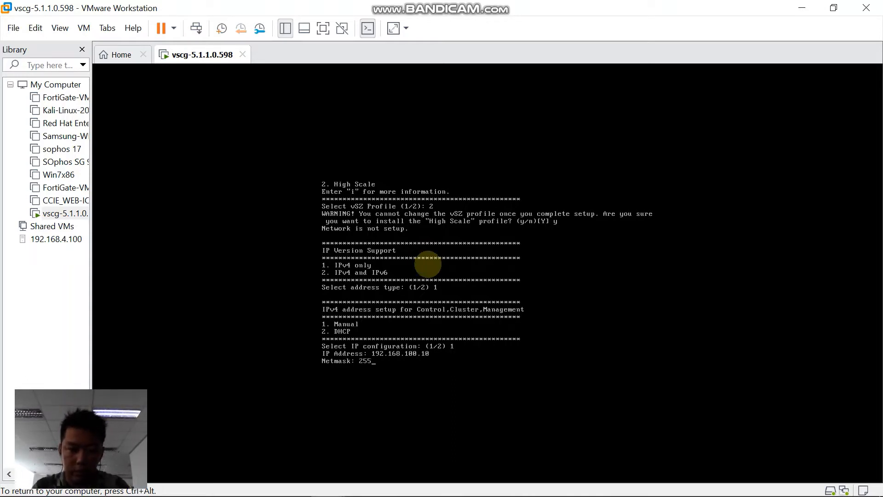
{"action": "type", "text": ".25"}
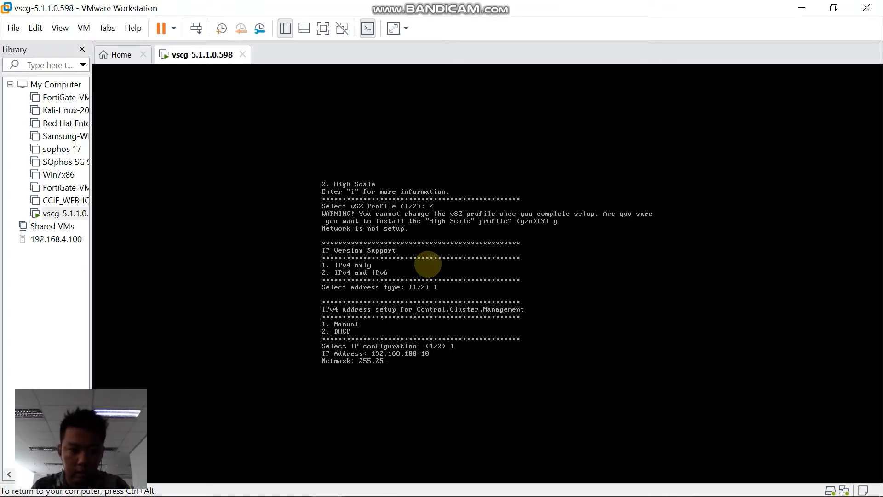
{"action": "type", "text": "5.255."}
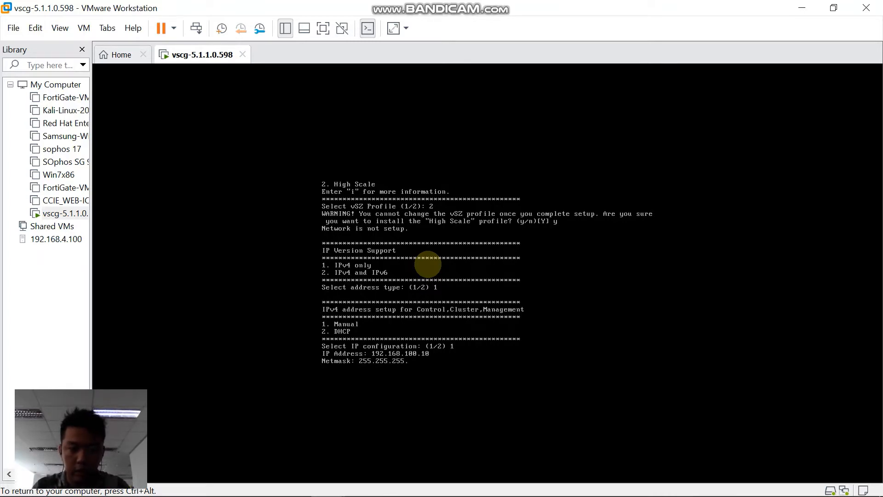
{"action": "type", "text": "0"}
{"action": "key", "text": "Return"}
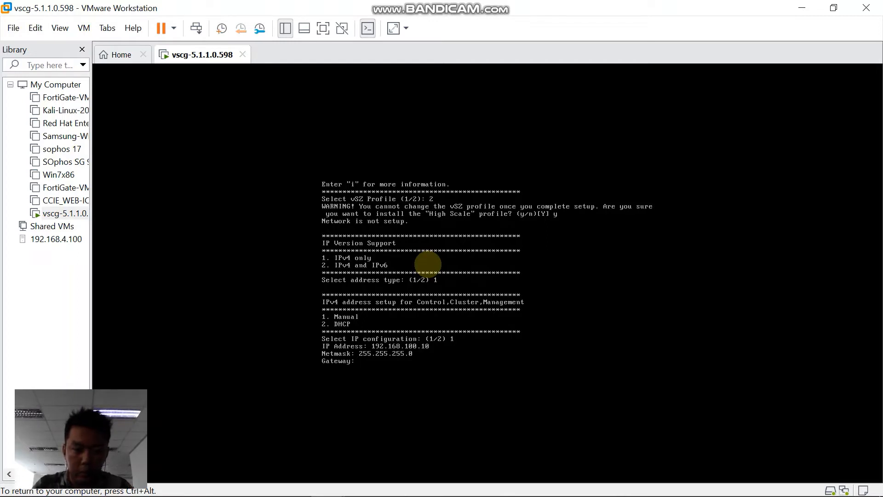
{"action": "type", "text": "192.168"}
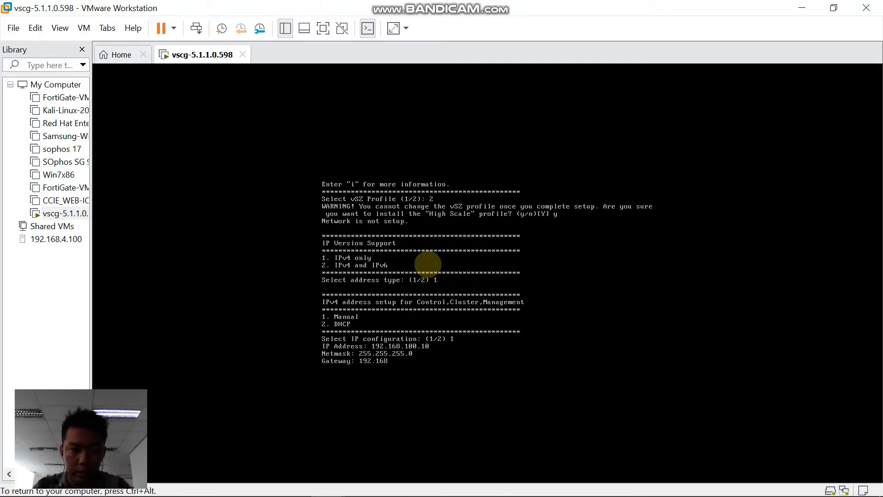
{"action": "type", "text": ".100"}
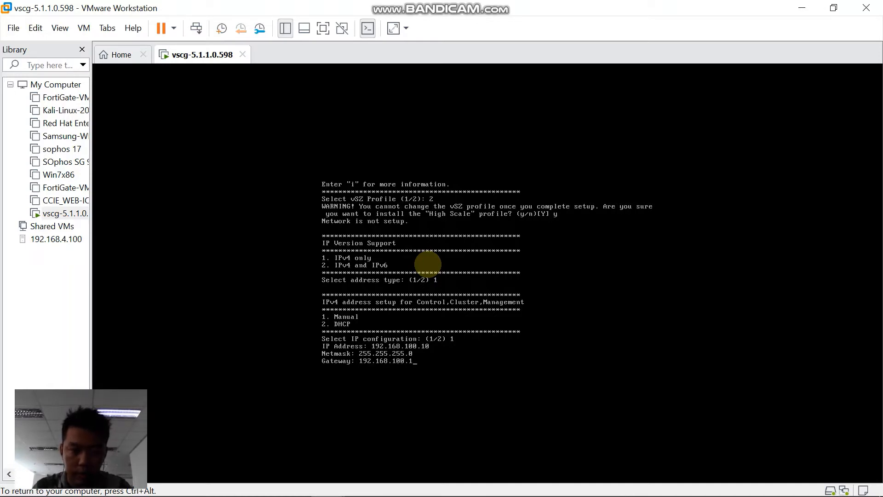
{"action": "type", "text": ".1"}
{"action": "key", "text": "Return"}
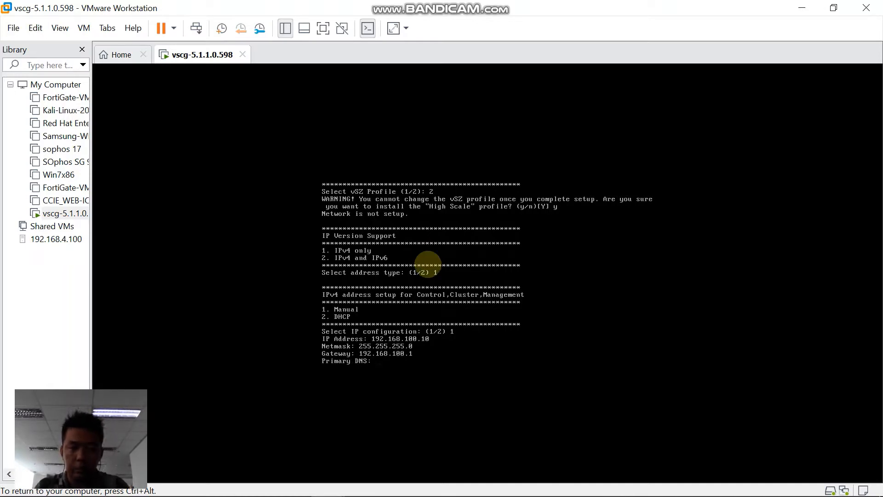
{"action": "type", "text": "8.8.8.8"}
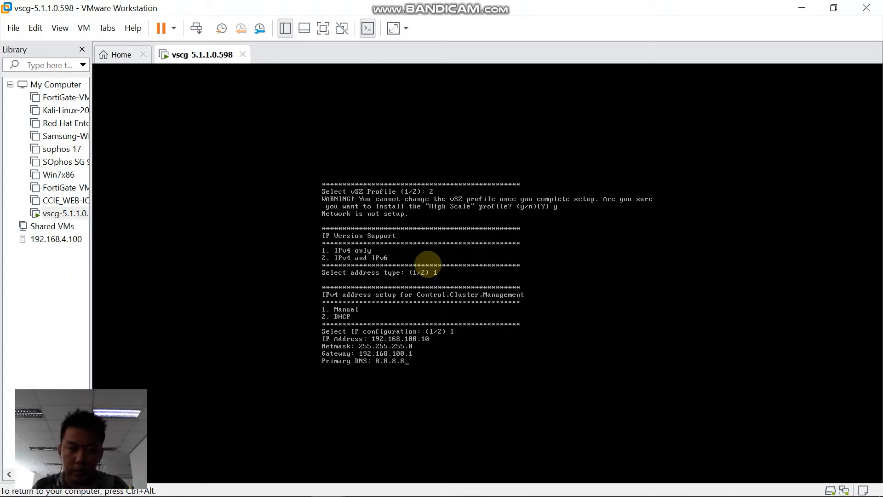
{"action": "key", "text": "Return"}
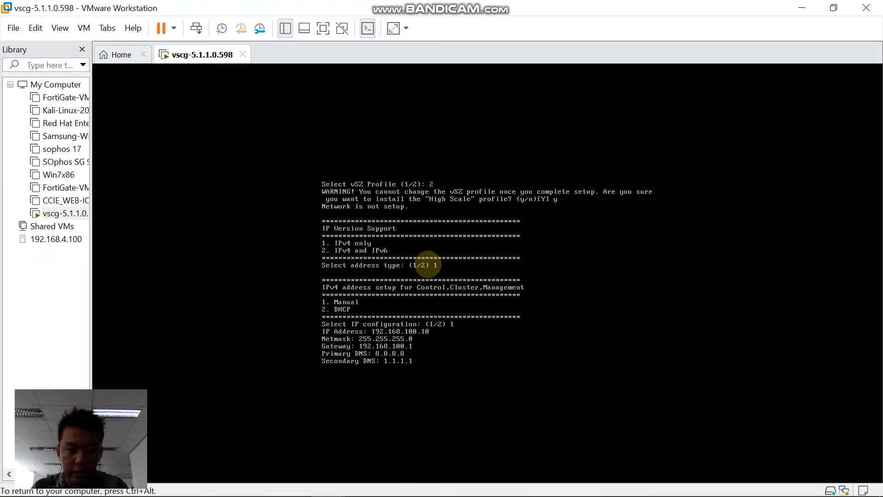
{"action": "key", "text": "Return"}
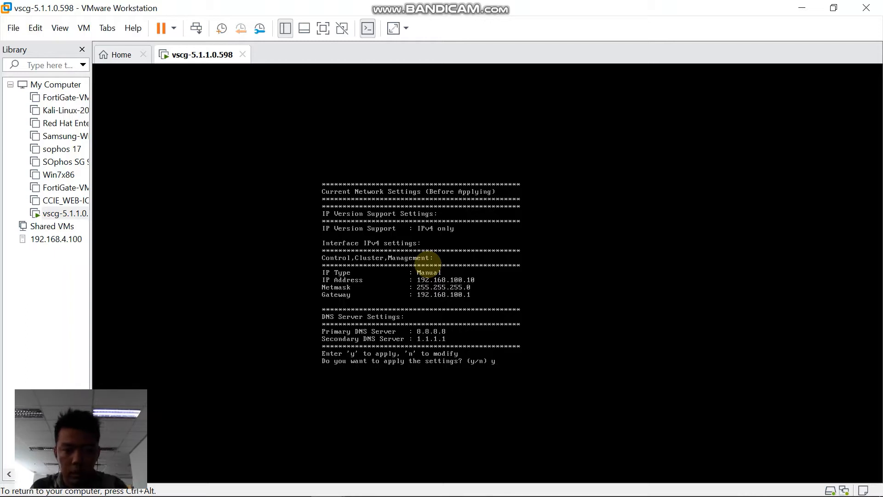
Apply the static network settings, then accept them after the restart to reach vSZ#
{"action": "type", "text": "y"}
{"action": "key", "text": "Return"}
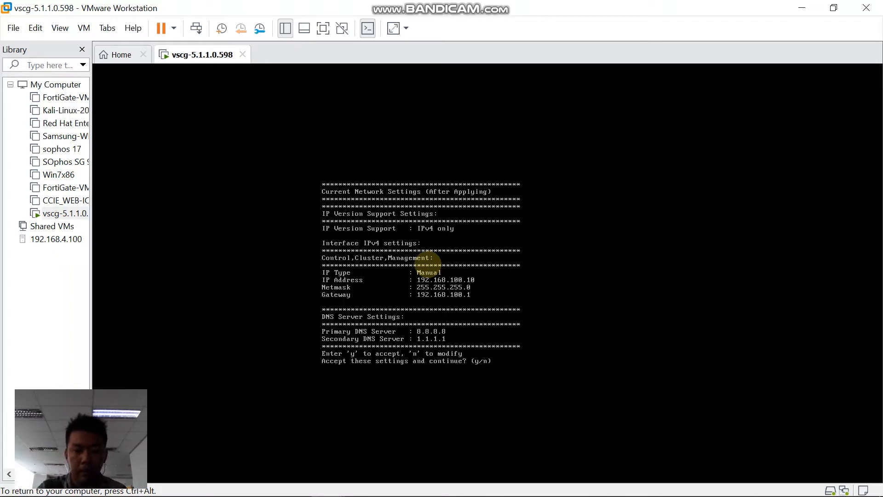
{"action": "type", "text": "y"}
{"action": "key", "text": "Return"}
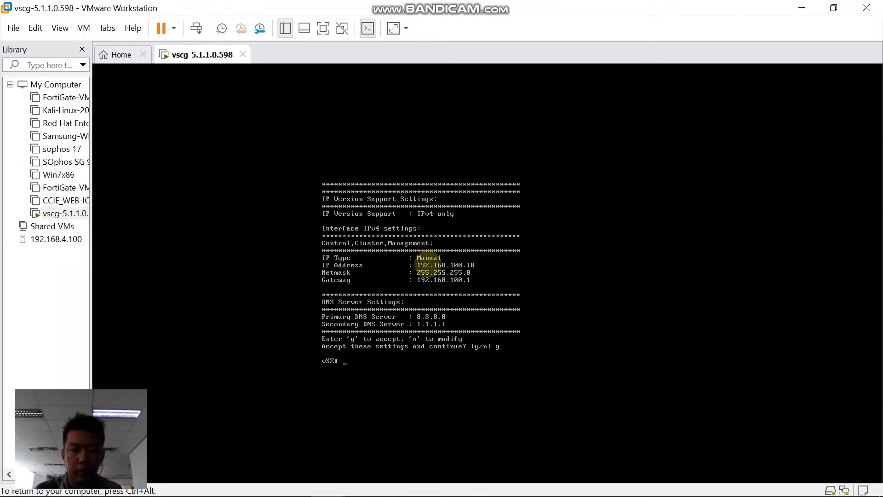
{"action": "key", "text": "Return"}
{"action": "key", "text": "Return"}
{"action": "key", "text": "Return"}
{"action": "key", "text": "Return"}
{"action": "key", "text": "Return"}
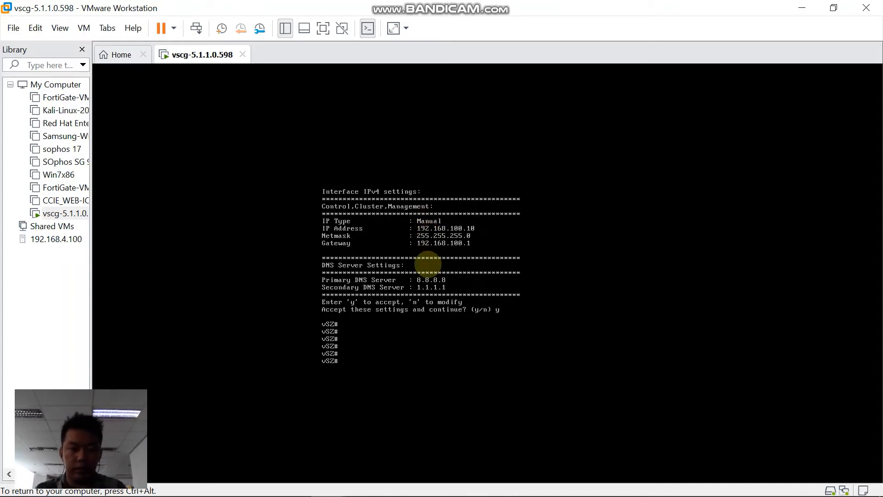
{"action": "key", "text": "ctrl+alt"}
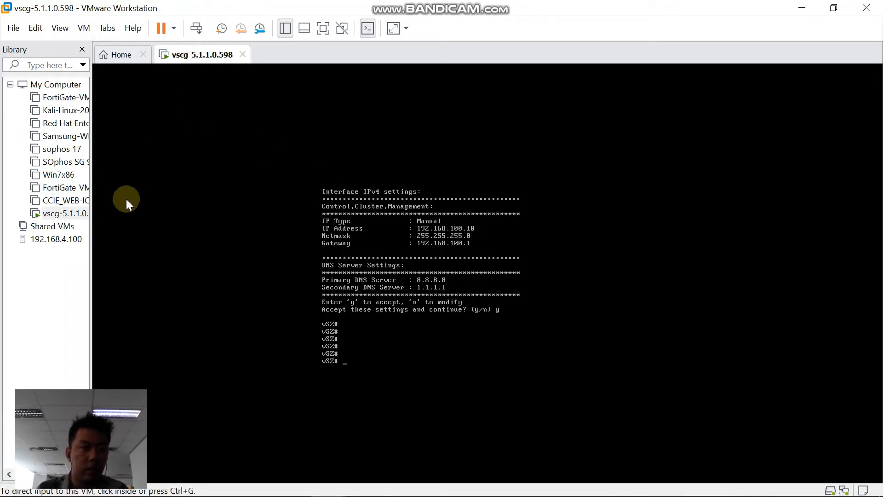
Check that VMnet8 is NAT on subnet 192.168.8.0 in the Virtual Network Editor
{"action": "left_click", "coordinate": [79, 28]}
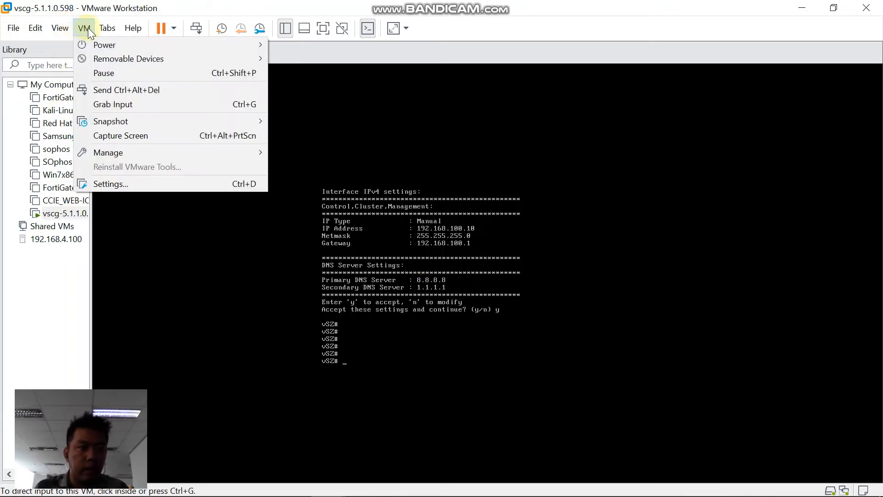
{"action": "left_click", "coordinate": [123, 183]}
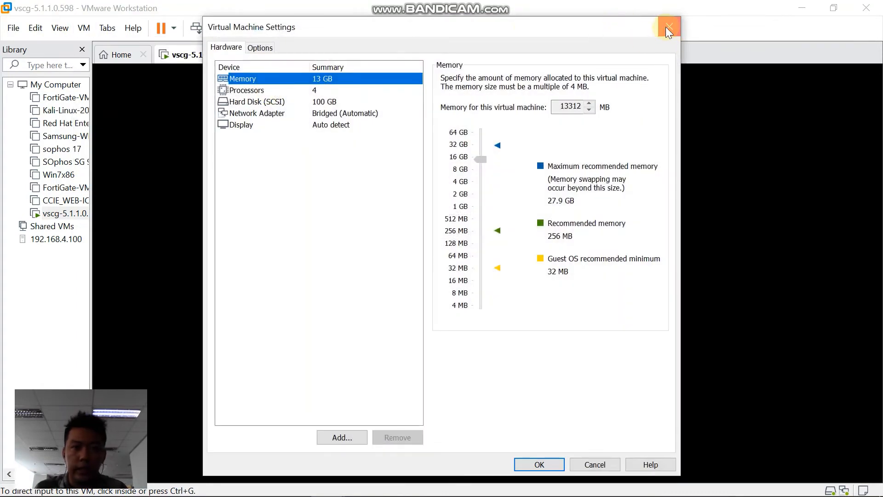
{"action": "left_click", "coordinate": [670, 26]}
{"action": "left_click", "coordinate": [60, 26]}
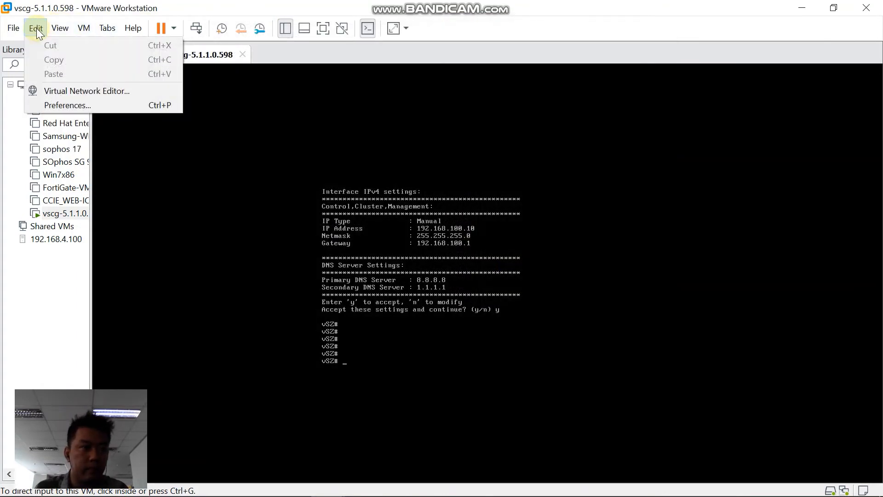
{"action": "left_click", "coordinate": [51, 96]}
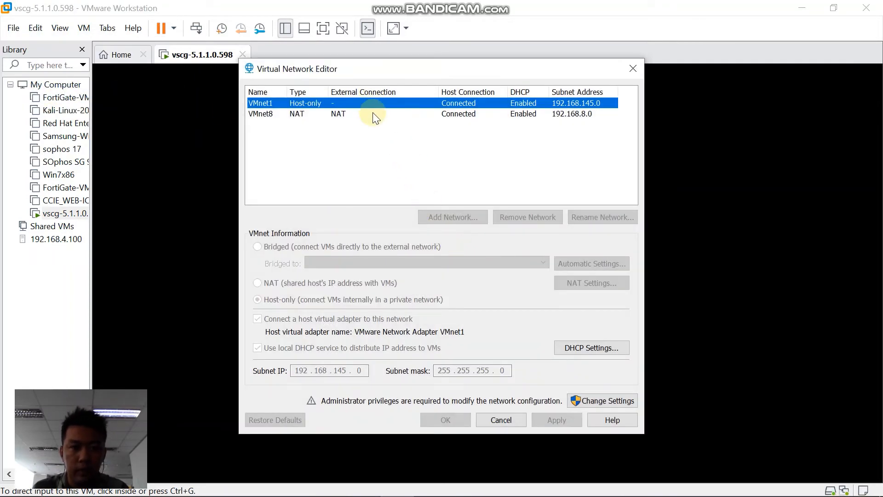
{"action": "left_click", "coordinate": [374, 114]}
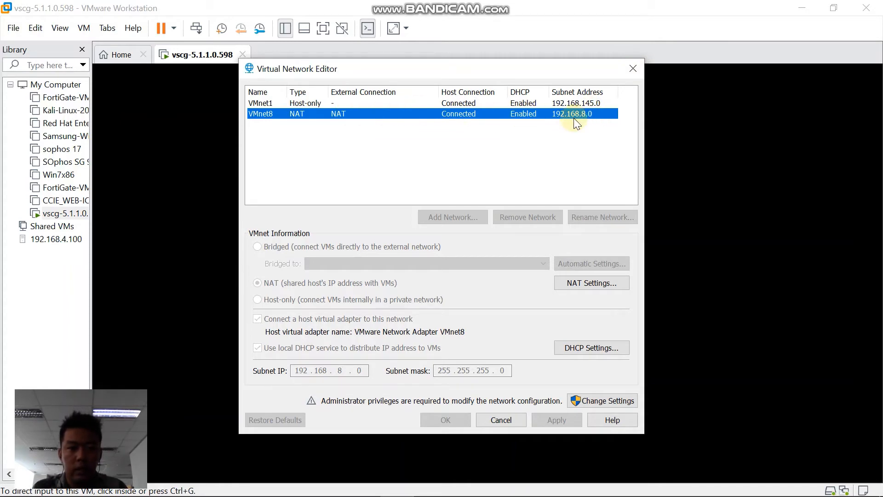
{"action": "left_click", "coordinate": [636, 70]}
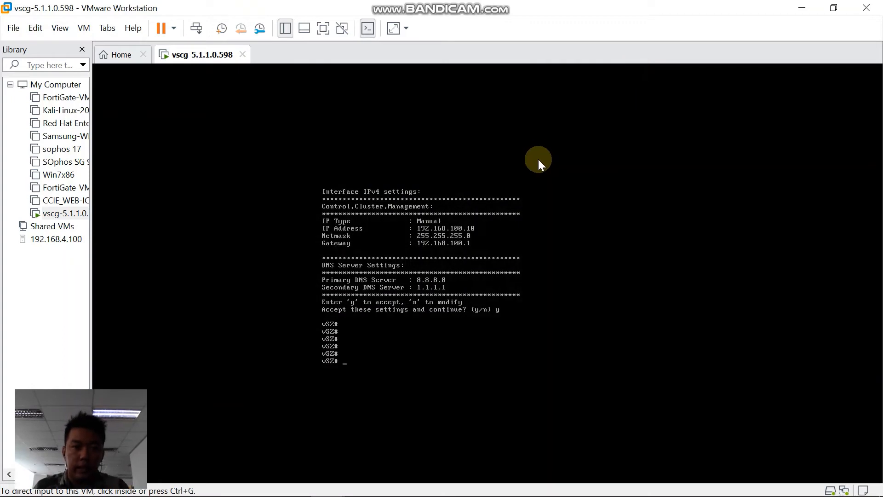
{"action": "left_click", "coordinate": [506, 226]}
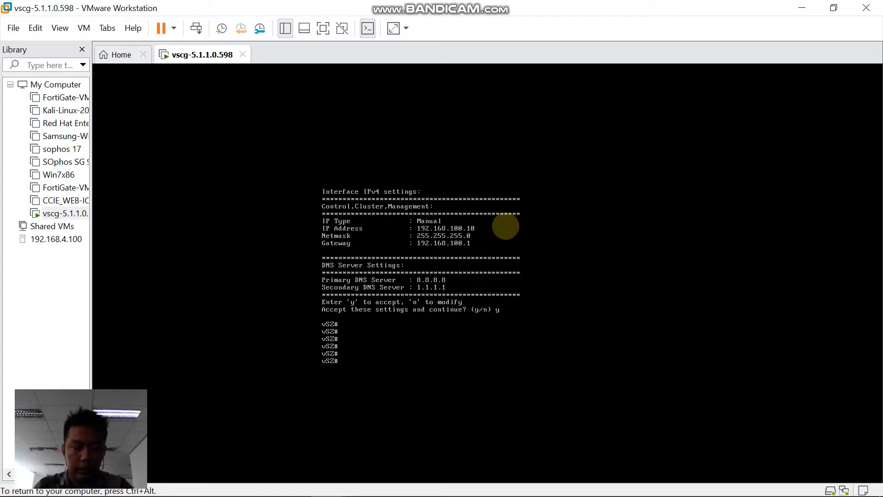
Rerun setup at the vSZ# prompt and choose IPv4-only manual addressing
{"action": "type", "text": "setup"}
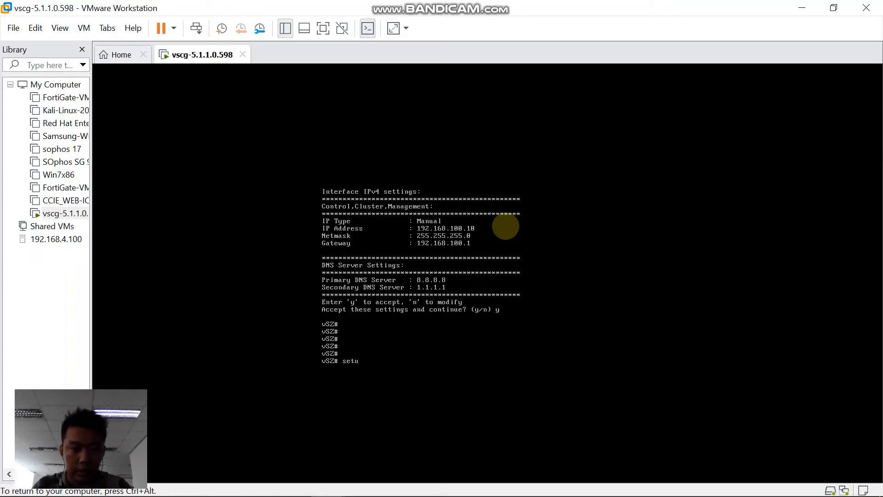
{"action": "key", "text": "Return"}
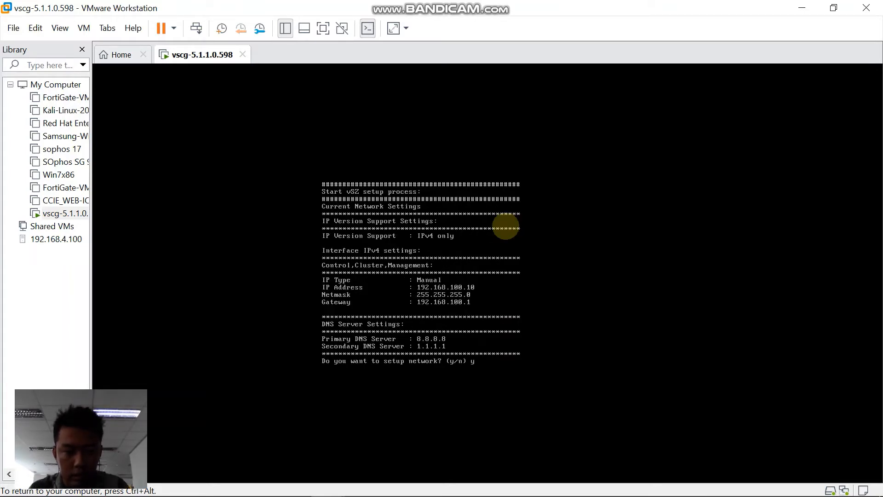
{"action": "key", "text": "Return"}
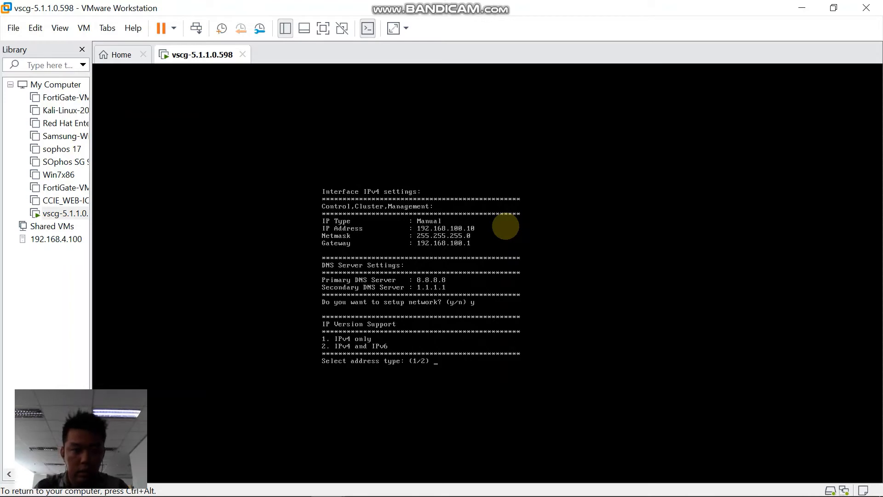
{"action": "key", "text": "Return"}
{"action": "type", "text": "1"}
{"action": "key", "text": "Return"}
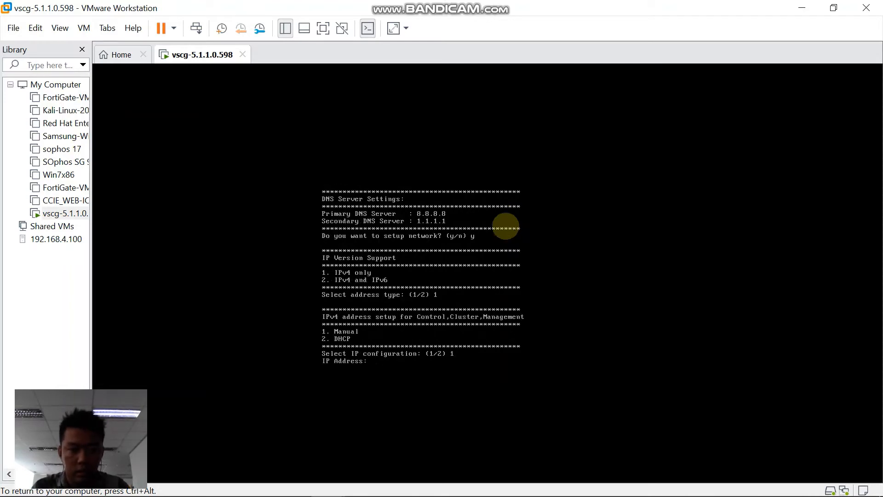
Enter IP 192.168.8.10, netmask 255.255.255.0 and gateway 192.168.8.1
{"action": "type", "text": "192.16"}
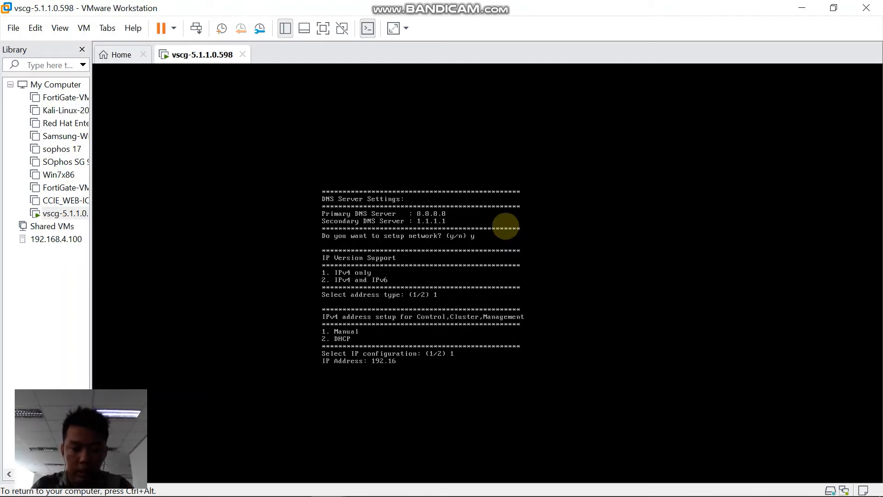
{"action": "type", "text": "8.8.10"}
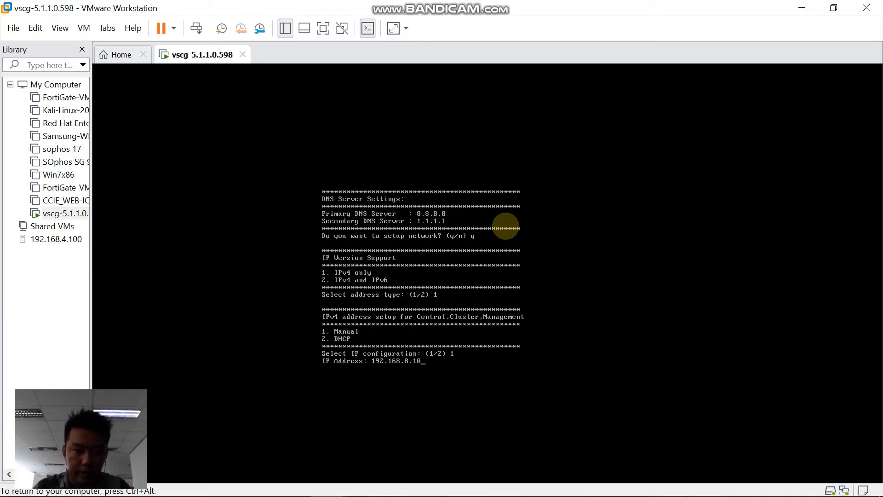
{"action": "key", "text": "Return"}
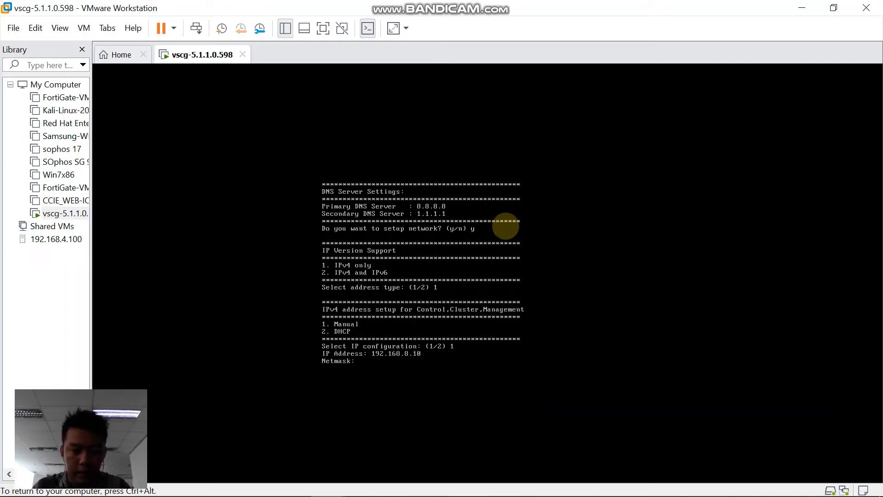
{"action": "type", "text": "255.255."}
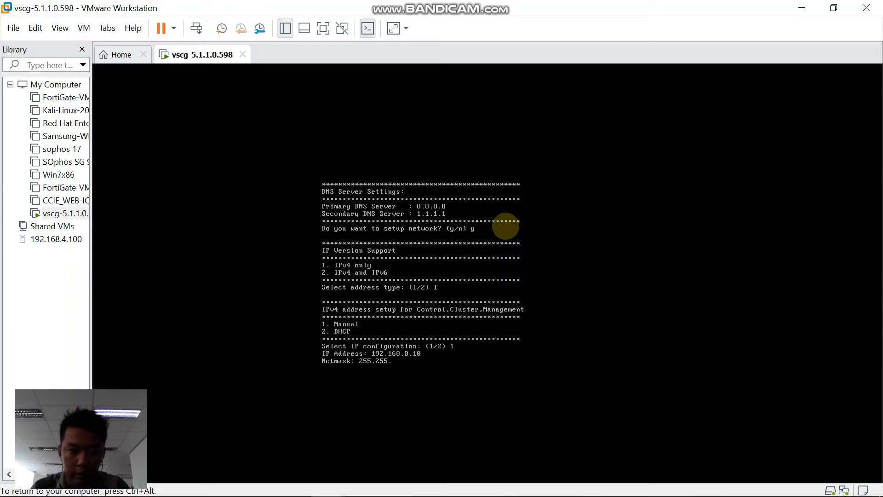
{"action": "type", "text": "255.0"}
{"action": "key", "text": "Return"}
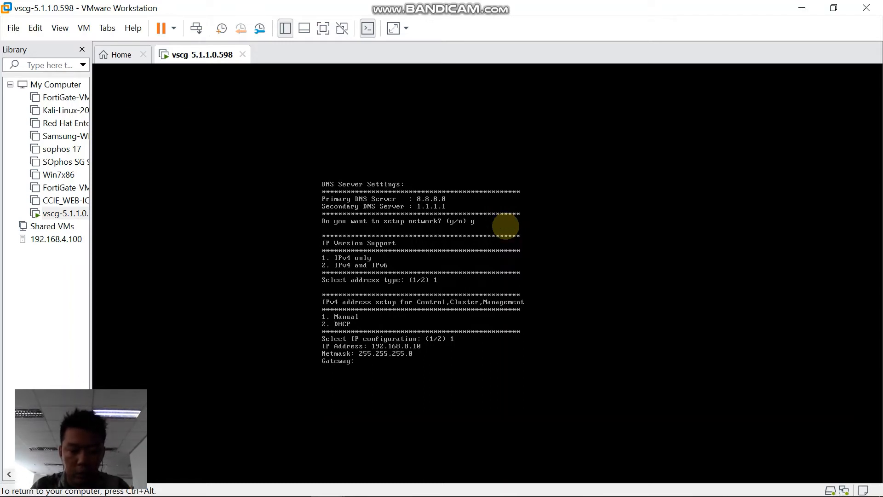
{"action": "type", "text": "192."}
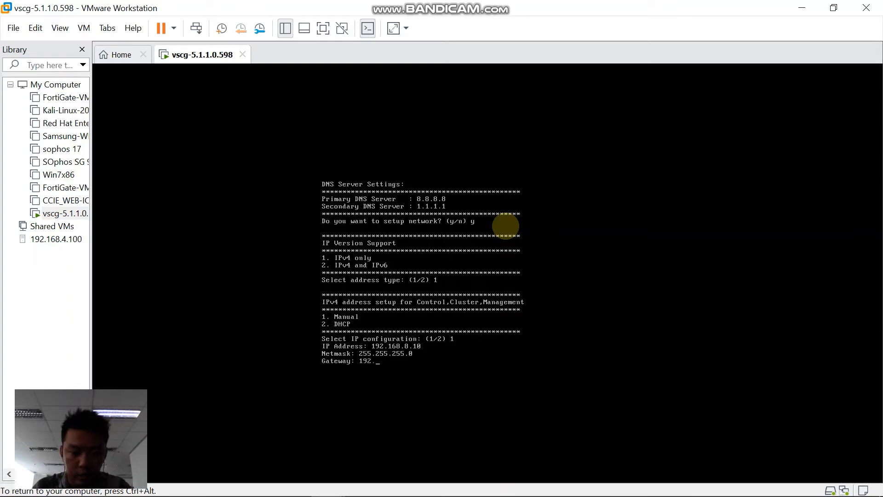
{"action": "type", "text": "168."}
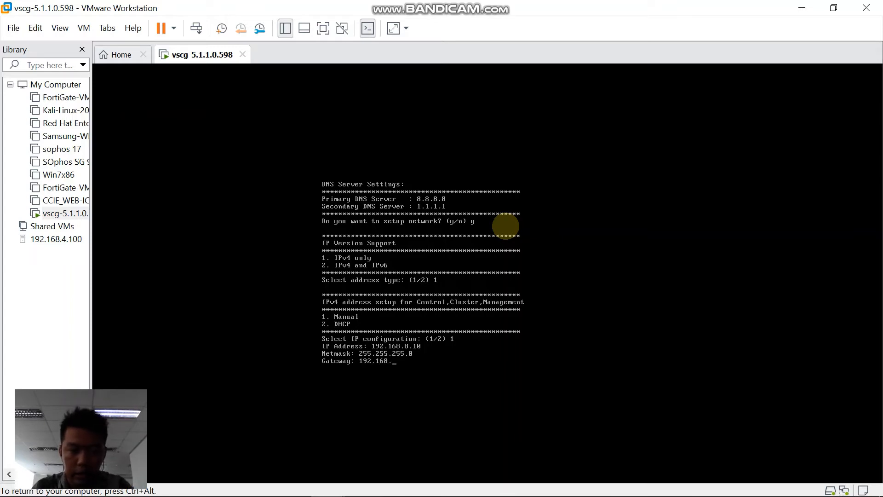
{"action": "type", "text": "8."}
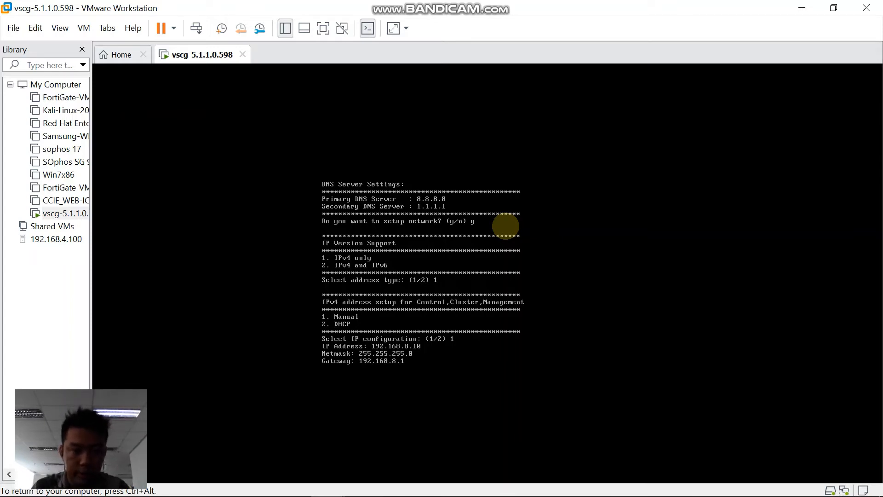
{"action": "type", "text": "1"}
{"action": "key", "text": "Return"}
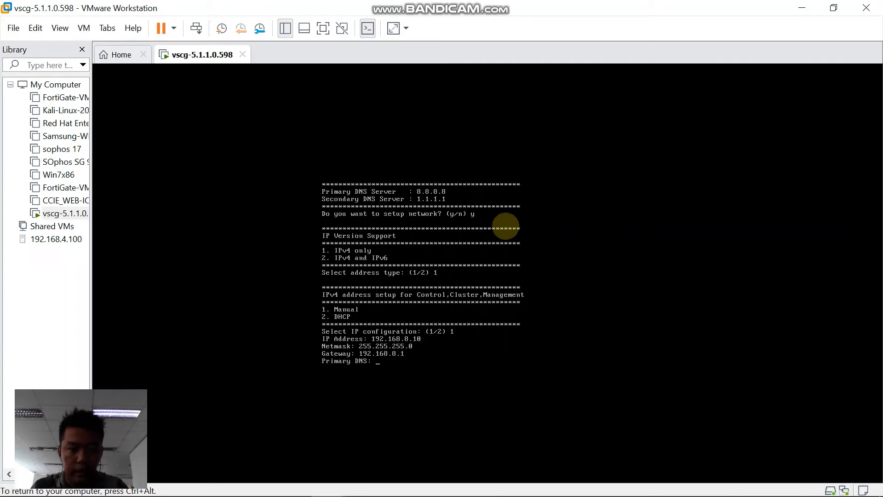
Set DNS servers 8.8.8.8 and 1.1.1.1 and apply the new network settings
{"action": "type", "text": "8.8.8.8"}
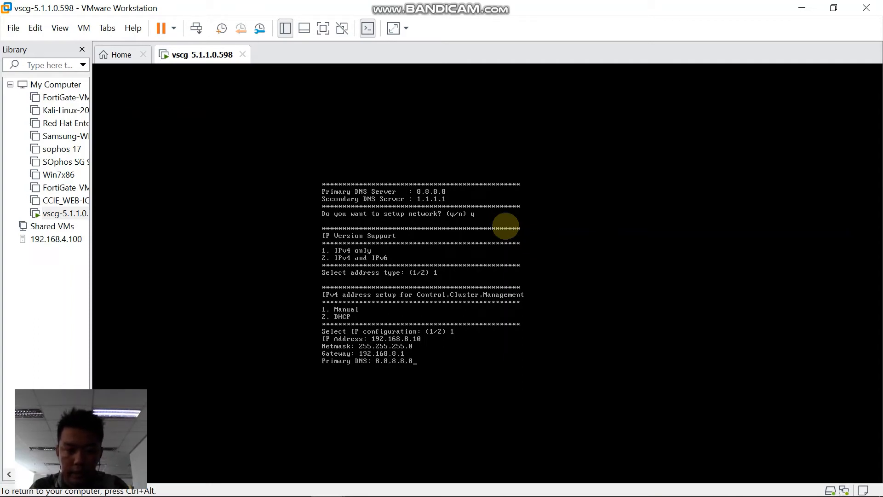
{"action": "key", "text": "Return"}
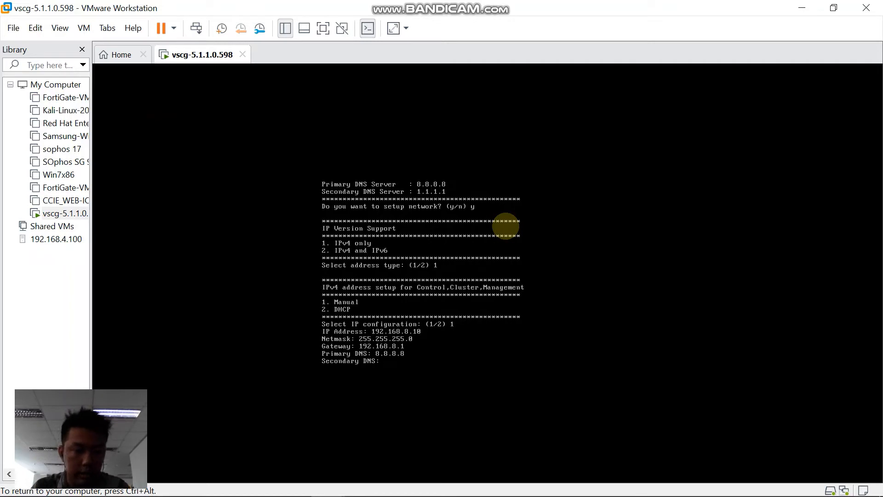
{"action": "key", "text": "Return"}
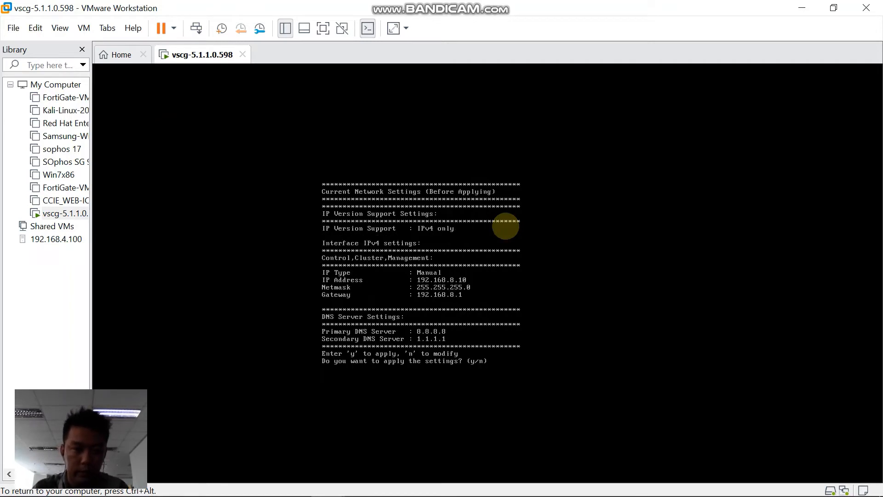
{"action": "type", "text": "y"}
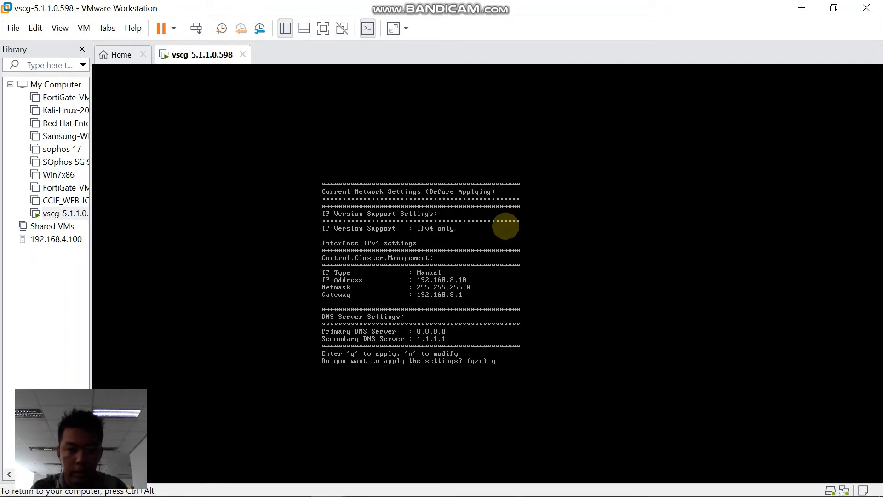
{"action": "key", "text": "Return"}
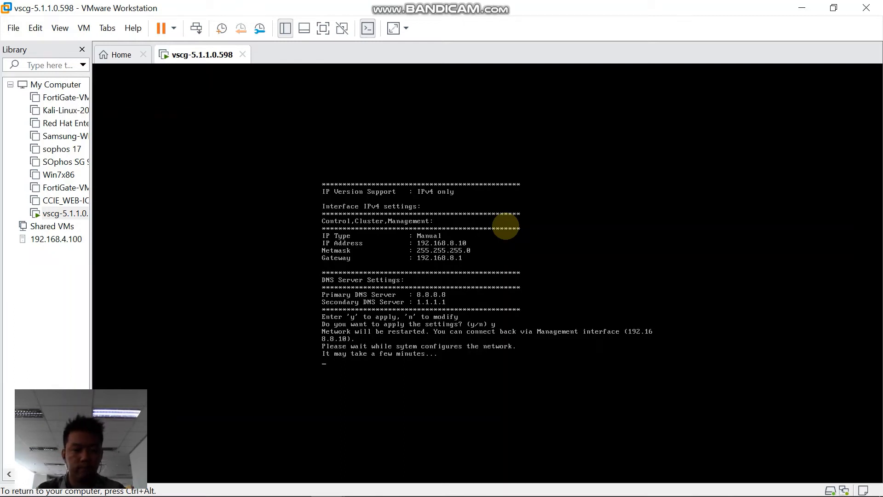
{"action": "key", "text": "ctrl+alt"}
{"action": "mouse_move", "coordinate": [460, 496]}
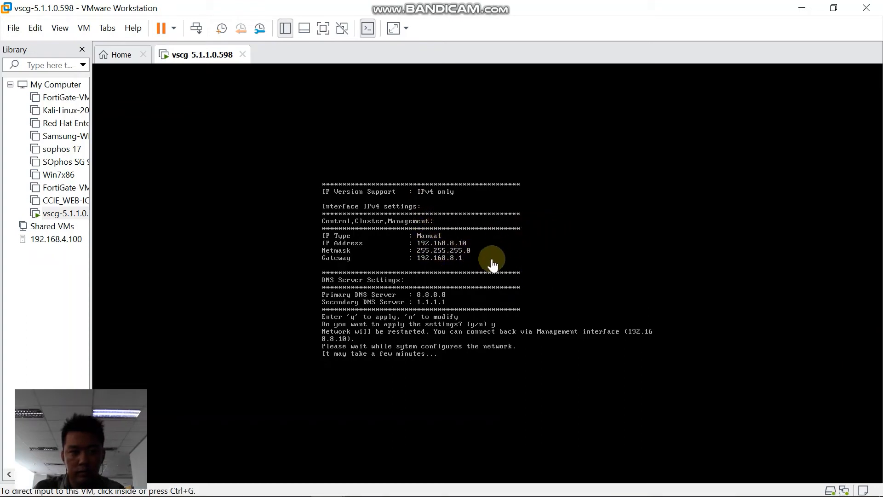
Accept the applied vSZ network settings with y
{"action": "left_click", "coordinate": [476, 253]}
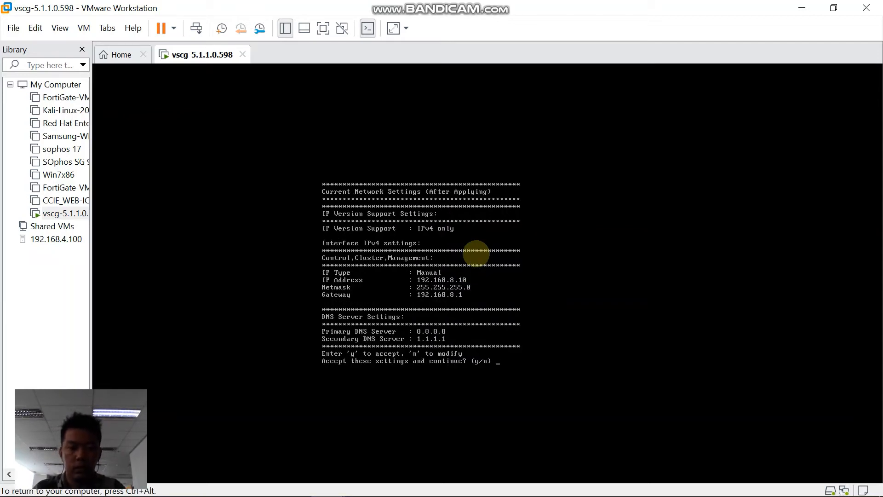
{"action": "type", "text": "y"}
{"action": "key", "text": "Return"}
{"action": "key", "text": "Return"}
{"action": "key", "text": "Return"}
{"action": "key", "text": "Return"}
{"action": "key", "text": "Return"}
{"action": "key", "text": "Return"}
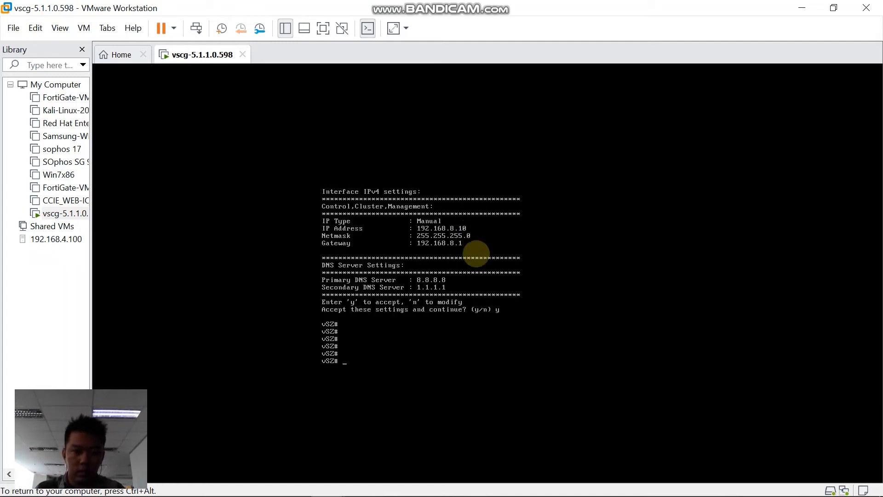
Ping gateway 192.168.8.1 from the vSZ, which gets 100% packet loss
{"action": "type", "text": "ping"}
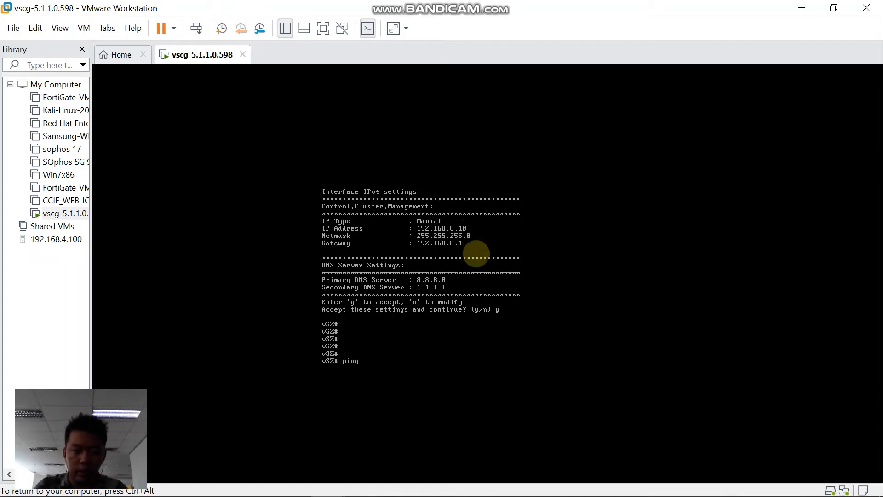
{"action": "type", "text": " 192.168.1"}
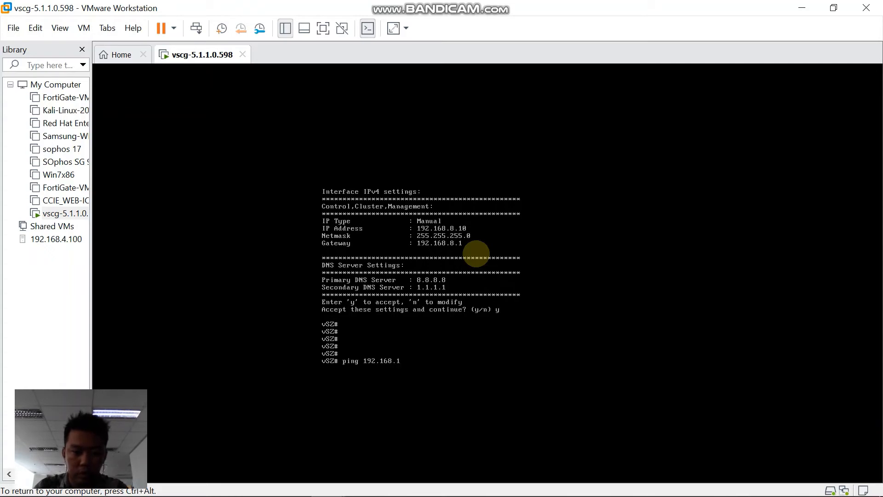
{"action": "key", "text": "BackSpace"}
{"action": "type", "text": "8"}
{"action": "type", "text": ".1"}
{"action": "key", "text": "Return"}
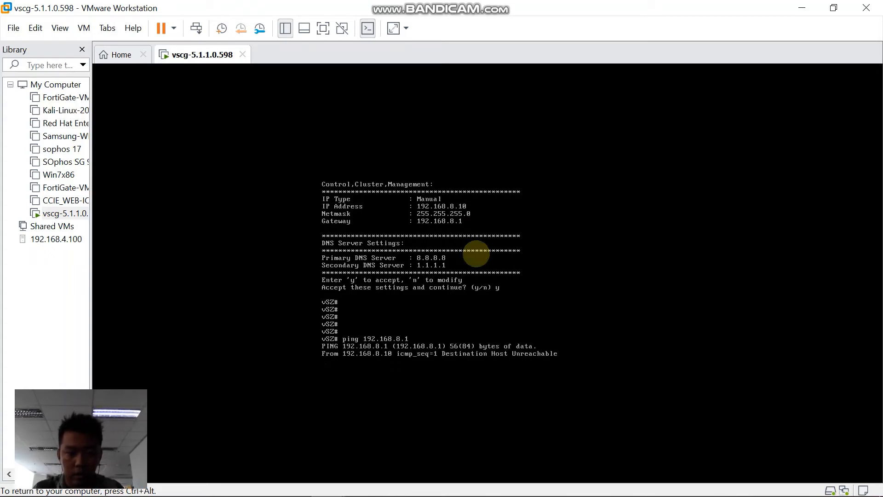
{"action": "key", "text": "ctrl+c"}
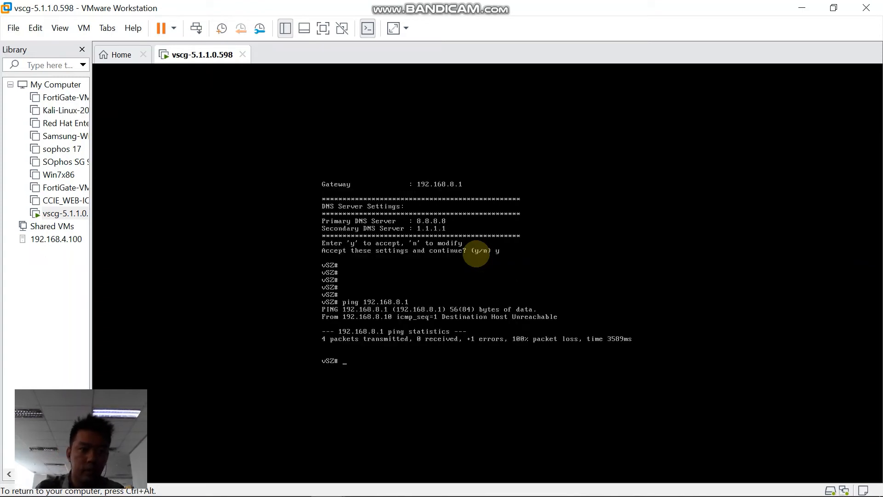
{"action": "key", "text": "ctrl+alt"}
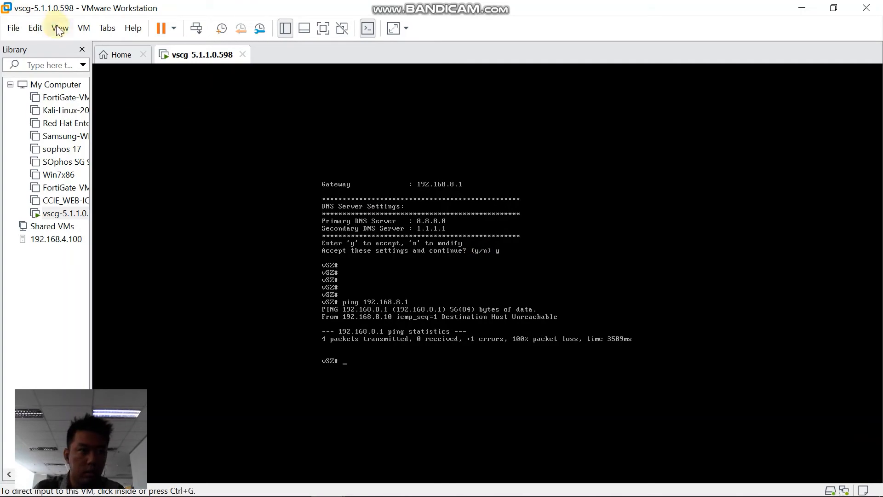
Switch the VM's network adapter from bridged to the custom VMnet8 (NAT) network
{"action": "left_click", "coordinate": [83, 28]}
{"action": "key", "text": "Escape"}
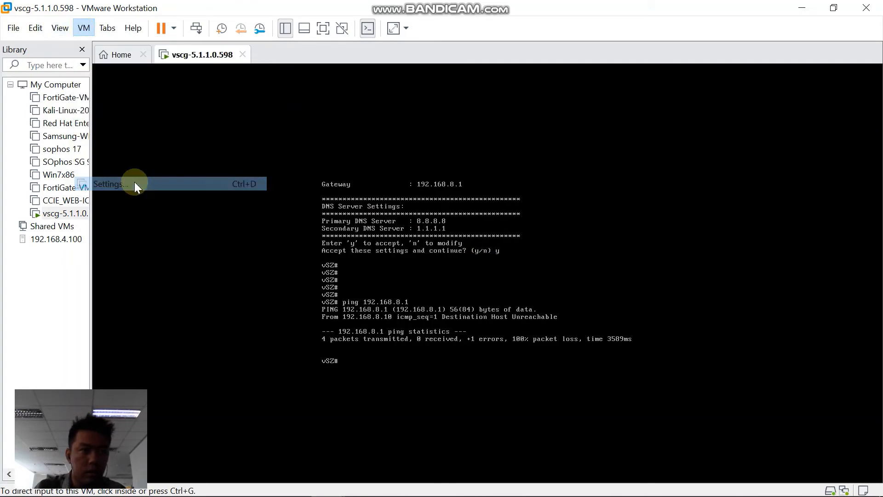
{"action": "key", "text": "ctrl+d"}
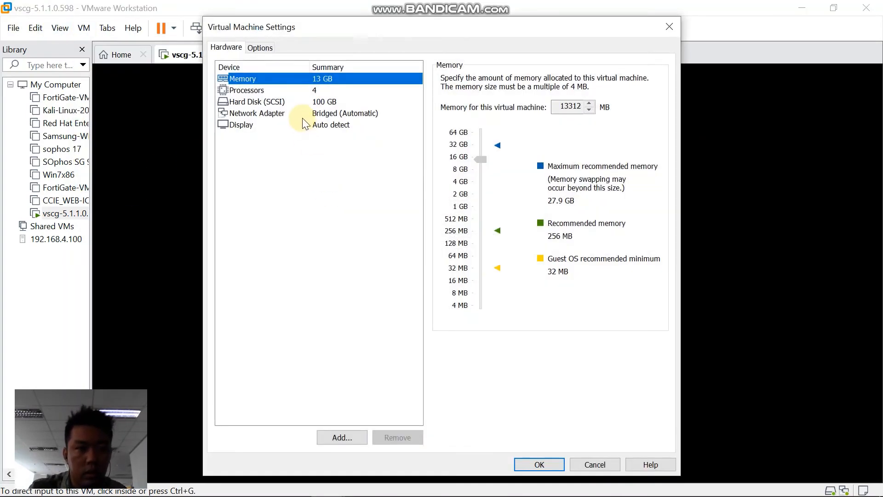
{"action": "left_click", "coordinate": [324, 114]}
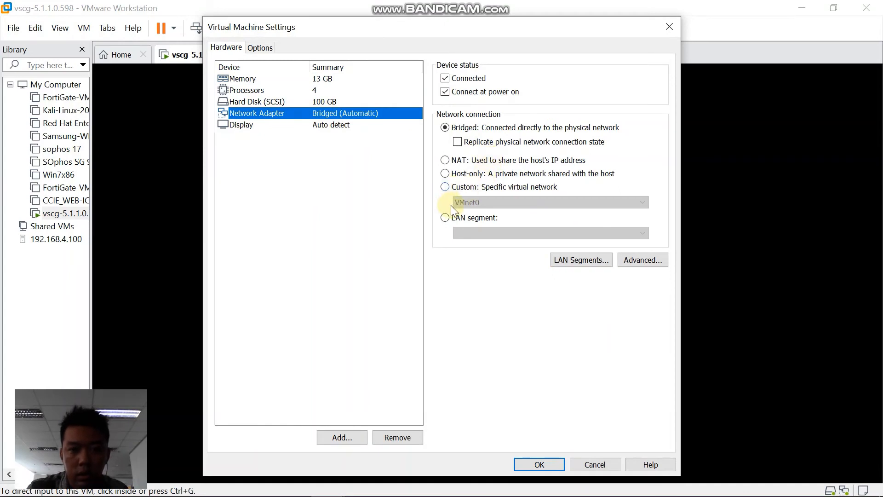
{"action": "left_click", "coordinate": [446, 186]}
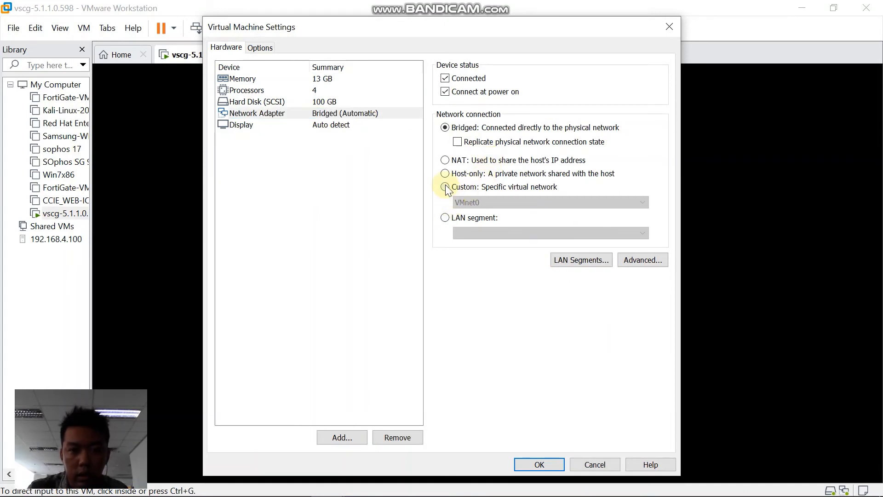
{"action": "left_click", "coordinate": [446, 160]}
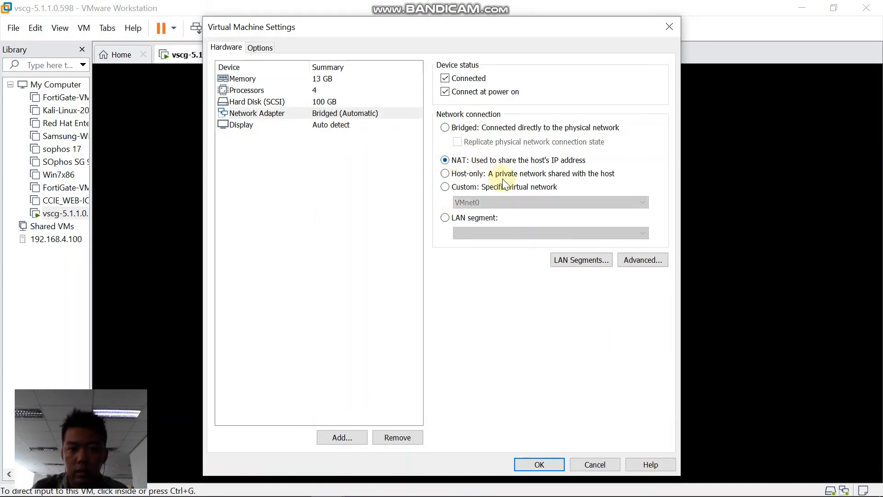
{"action": "left_click", "coordinate": [583, 257]}
{"action": "left_click", "coordinate": [541, 161]}
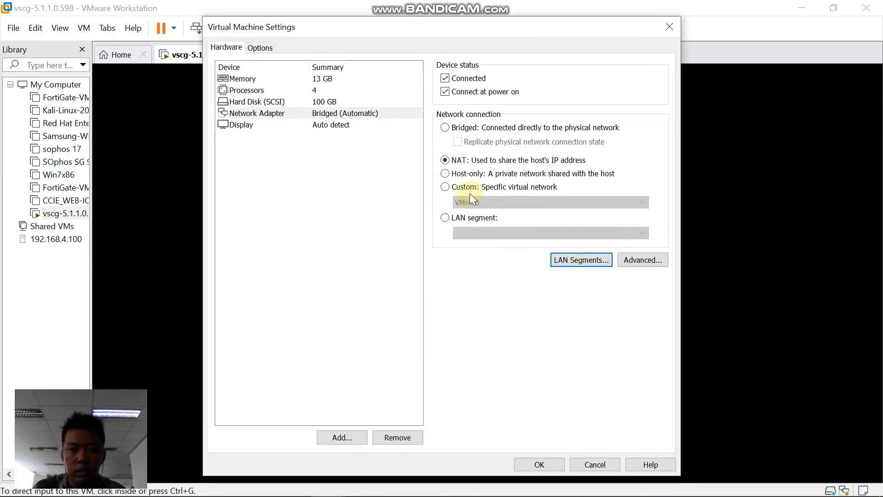
{"action": "left_click", "coordinate": [445, 187]}
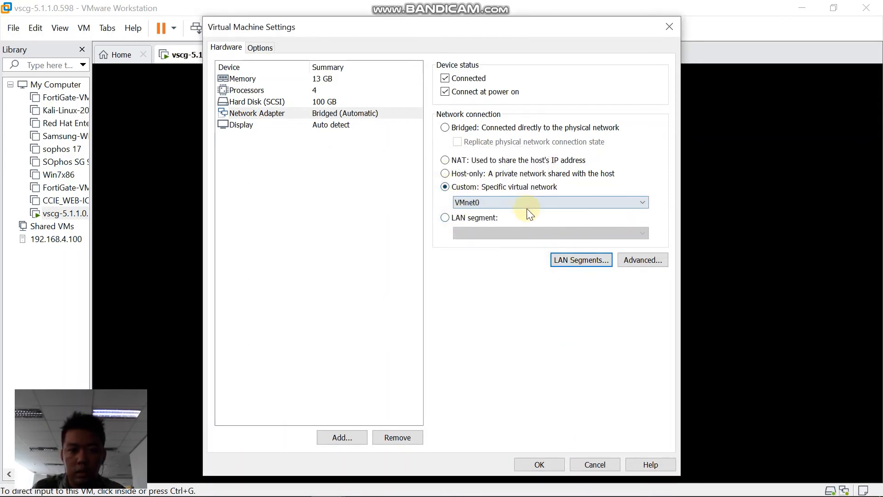
{"action": "left_click", "coordinate": [636, 207]}
{"action": "left_click", "coordinate": [495, 278]}
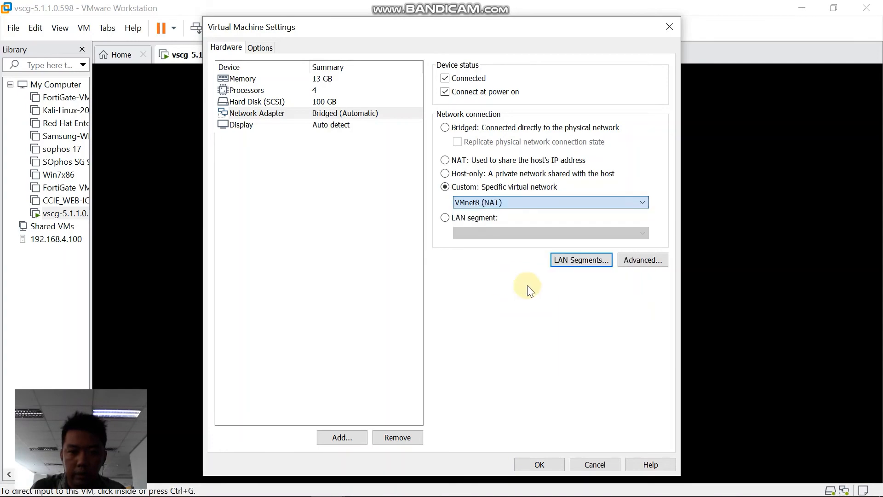
{"action": "left_click", "coordinate": [540, 461]}
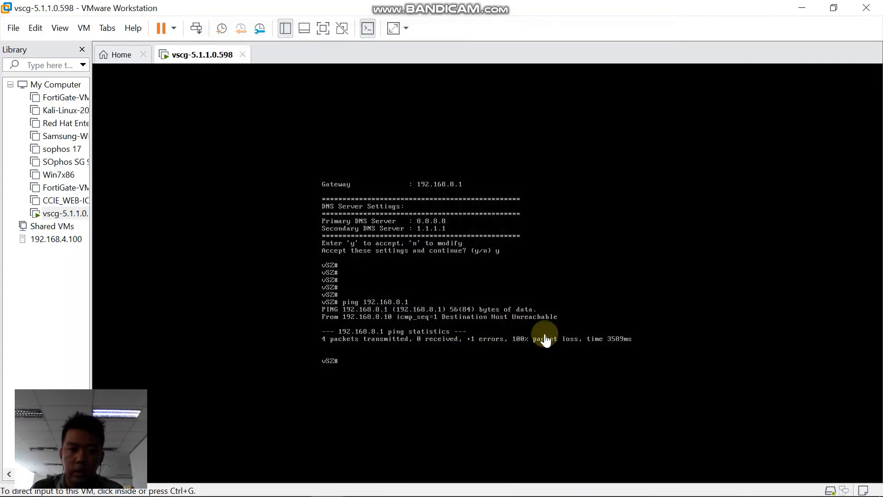
Rerun ping 192.168.8.1 in the vSZ console; it still shows 100% packet loss
{"action": "left_click", "coordinate": [525, 247]}
{"action": "key", "text": "Up"}
{"action": "key", "text": "Return"}
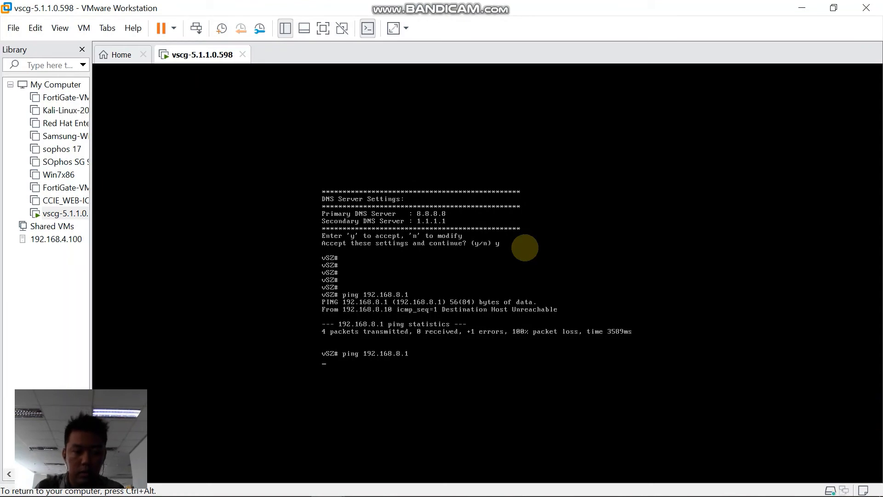
{"action": "key", "text": "ctrl+c"}
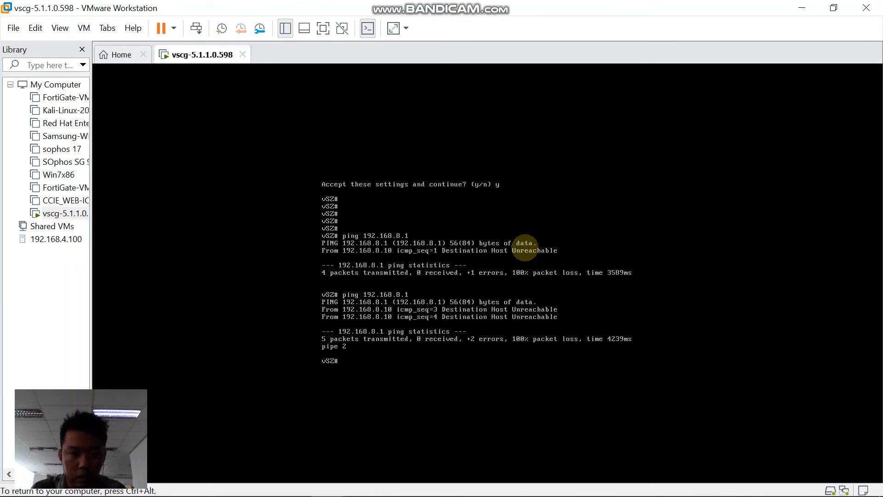
{"action": "key", "text": "ctrl+alt"}
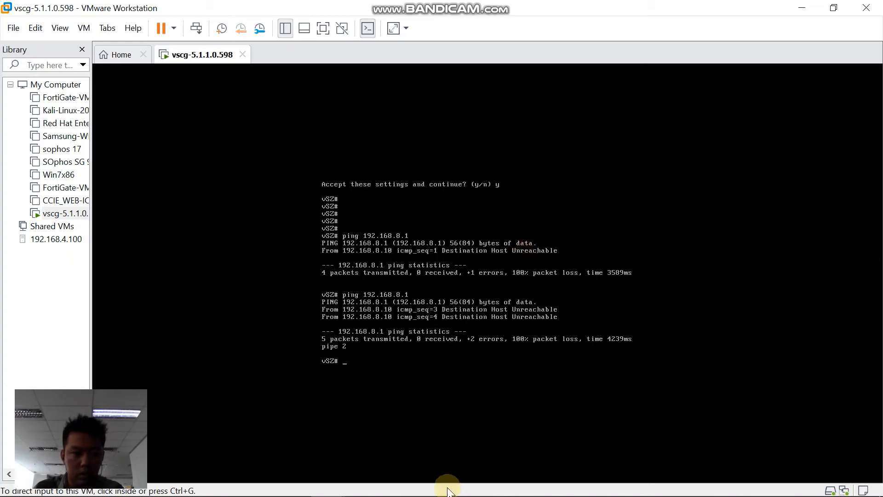
Ping gateway 192.168.8.1 from the host Command Prompt and get a reply
{"action": "mouse_move", "coordinate": [331, 496]}
{"action": "left_click", "coordinate": [156, 482]}
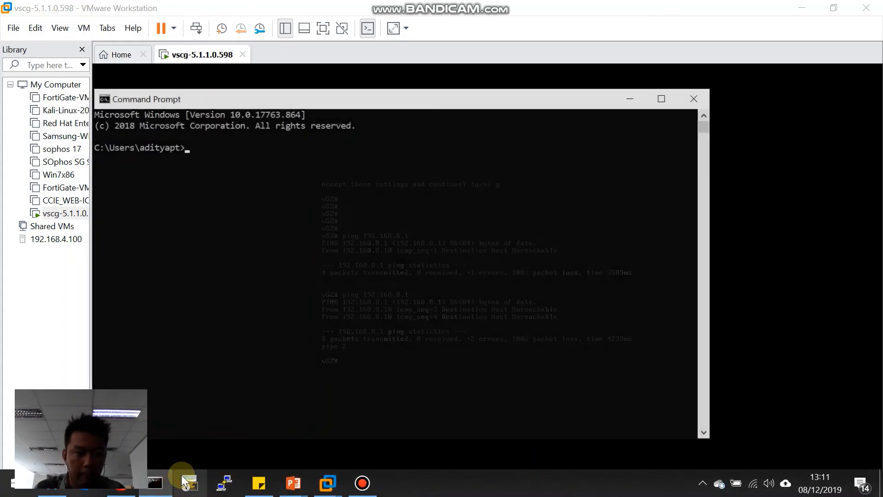
{"action": "left_click", "coordinate": [436, 249]}
{"action": "type", "text": "ping 192"}
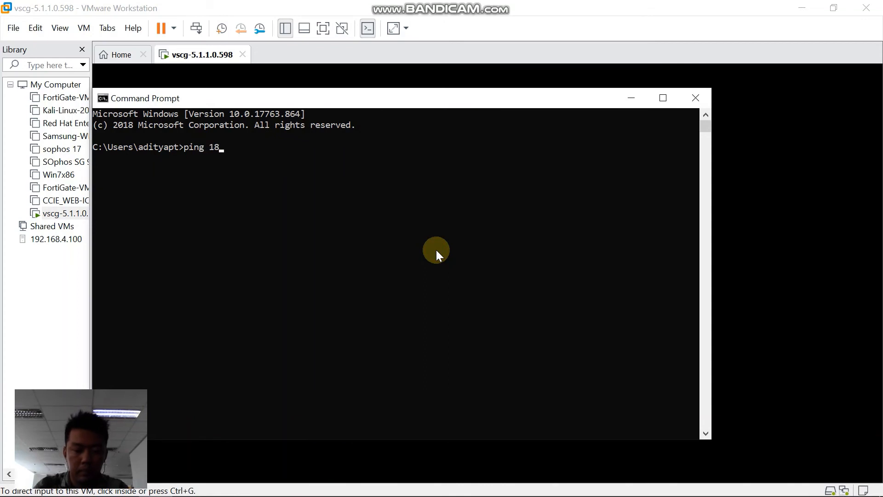
{"action": "type", "text": ".168.0"}
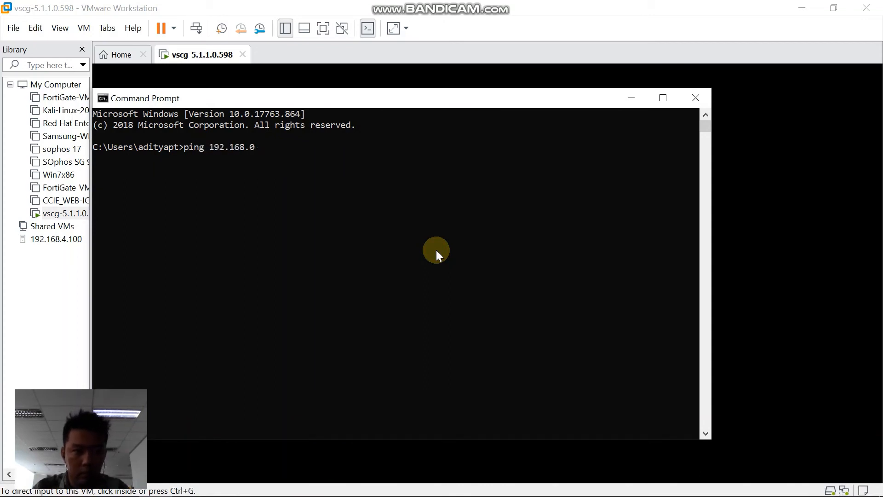
{"action": "key", "text": "BackSpace"}
{"action": "type", "text": "8"}
{"action": "key", "text": "BackSpace"}
{"action": "type", "text": "8.1"}
{"action": "key", "text": "Return"}
{"action": "key", "text": "ctrl+c"}
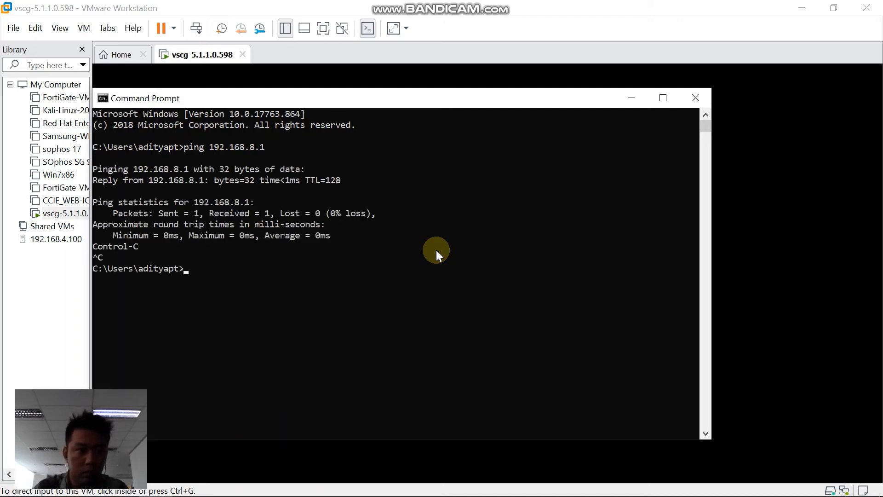
Ping the vSZ at 192.168.8.10 from the host and get a reply
{"action": "key", "text": "Up"}
{"action": "type", "text": "0"}
{"action": "key", "text": "Return"}
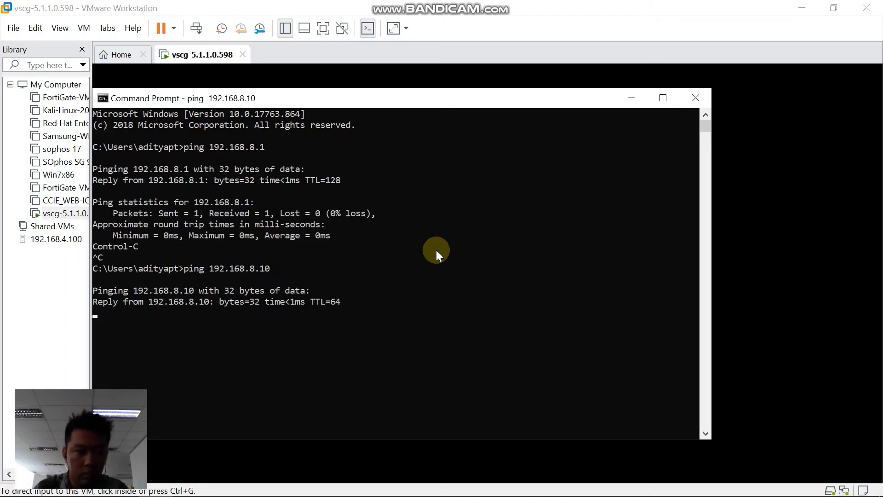
{"action": "key", "text": "ctrl+c"}
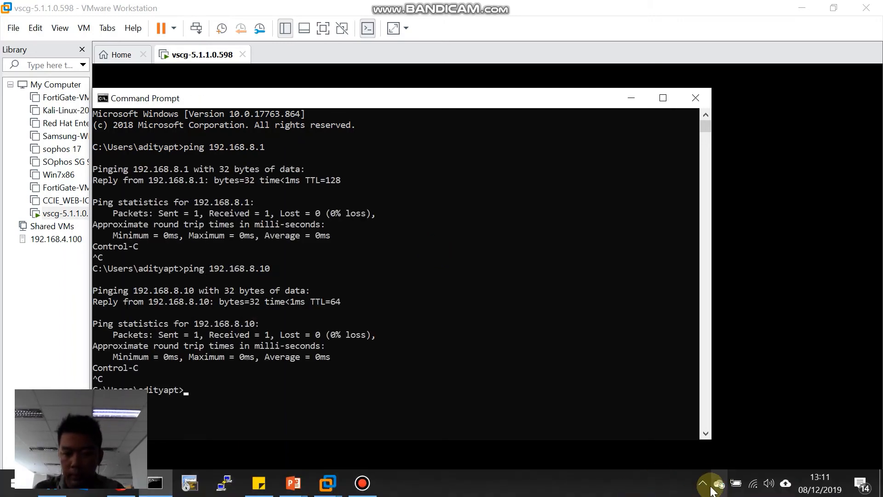
Pause the ESET firewall from its tray icon to allow all traffic
{"action": "left_click", "coordinate": [702, 483]}
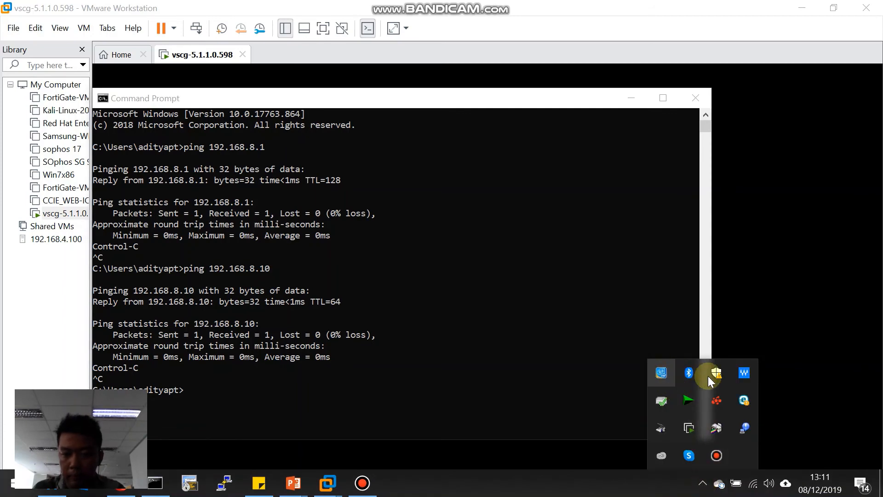
{"action": "right_click", "coordinate": [739, 403]}
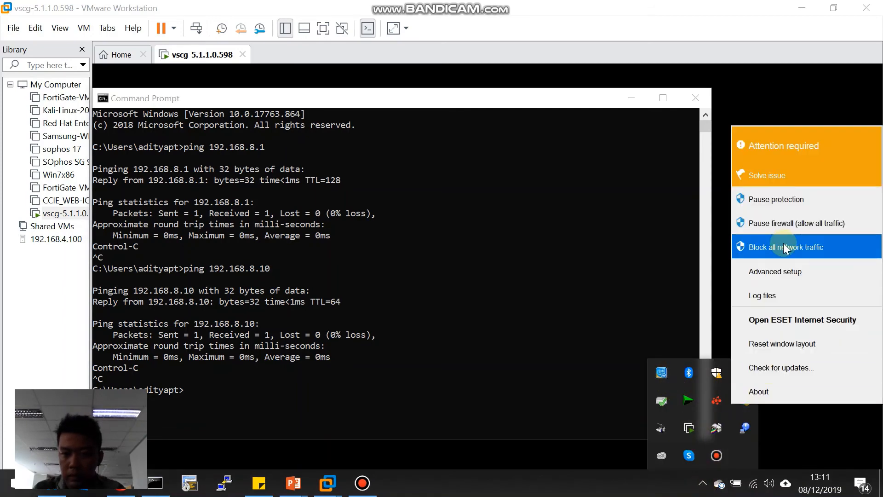
{"action": "left_click", "coordinate": [782, 224]}
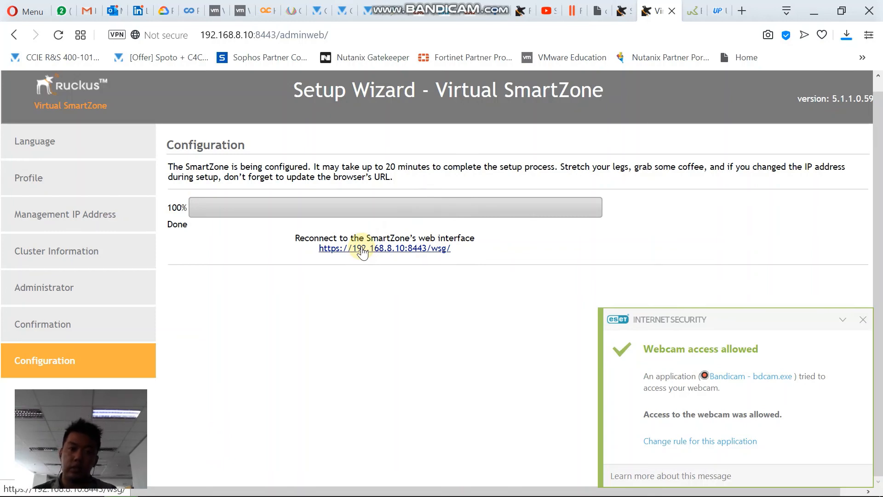
{"action": "left_click", "coordinate": [362, 251]}
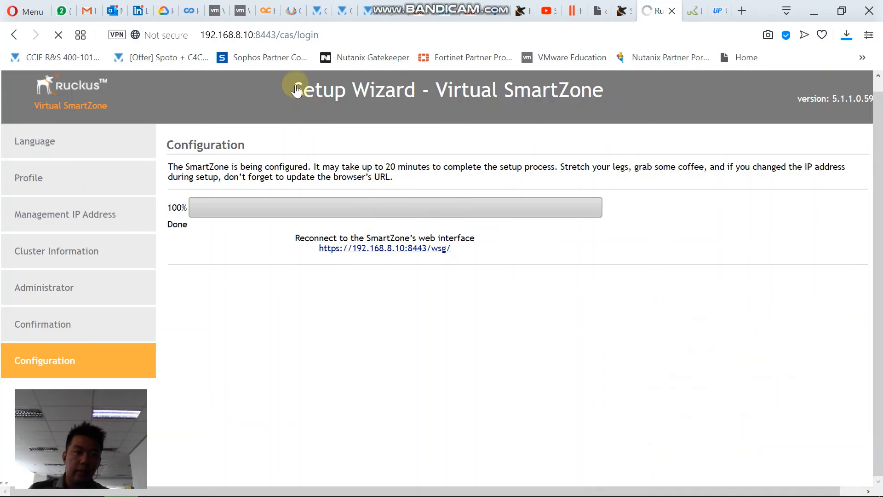
{"action": "scroll", "coordinate": [515, 272], "scroll_direction": "down", "scroll_amount": 3}
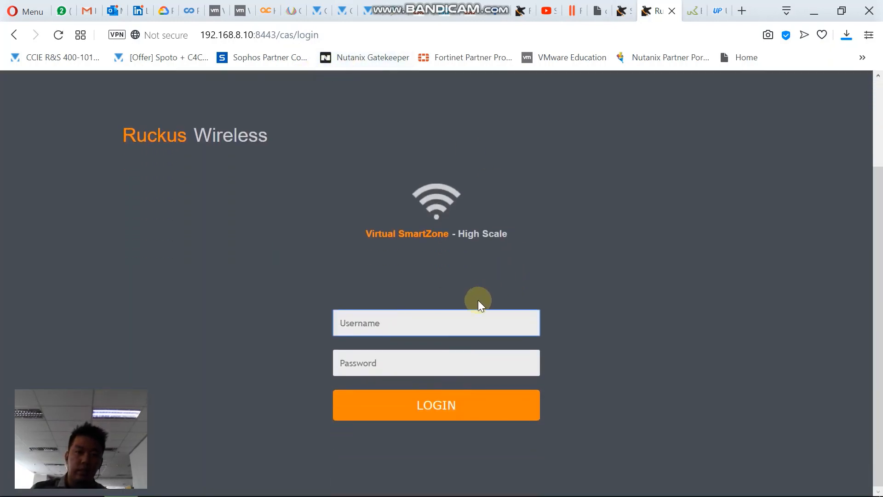
{"action": "left_click", "coordinate": [446, 318]}
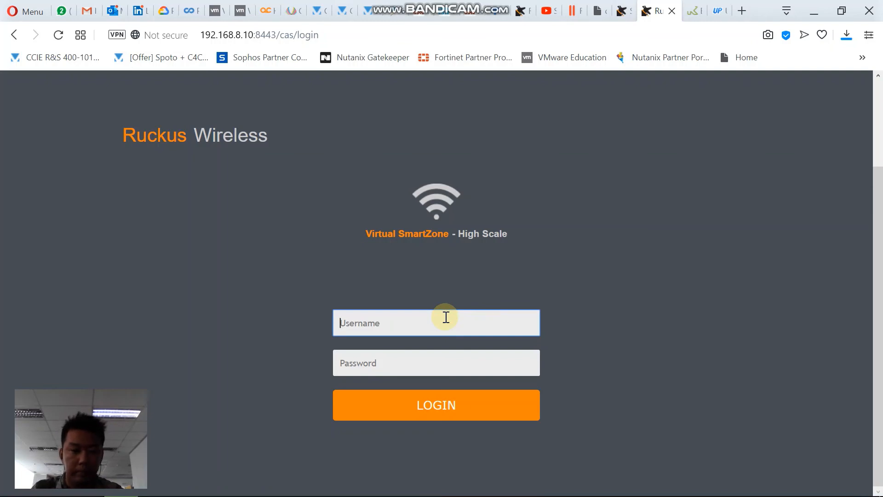
{"action": "type", "text": "admin"}
{"action": "key", "text": "Tab"}
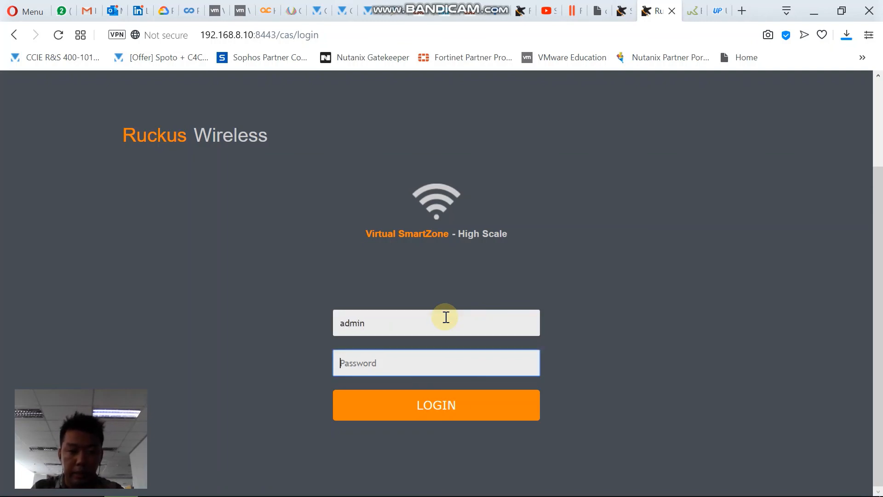
{"action": "key", "text": "Tab"}
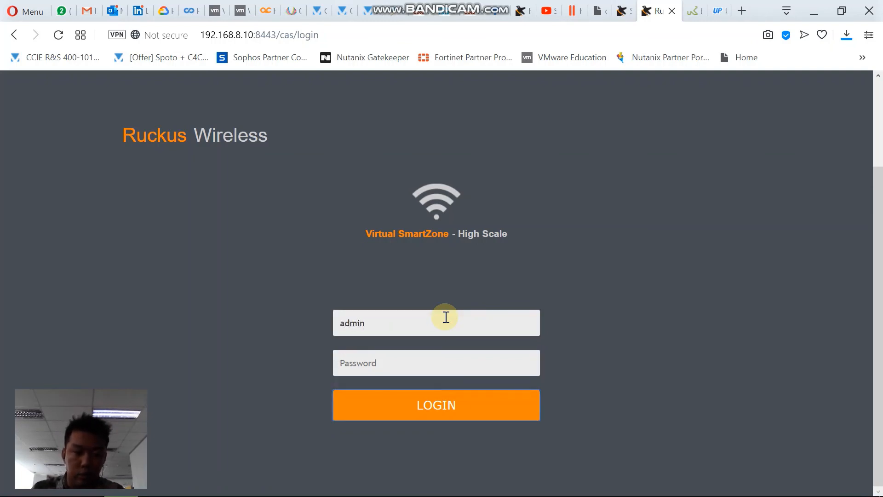
{"action": "left_click", "coordinate": [444, 360]}
{"action": "type", "text": "•••••••••••"}
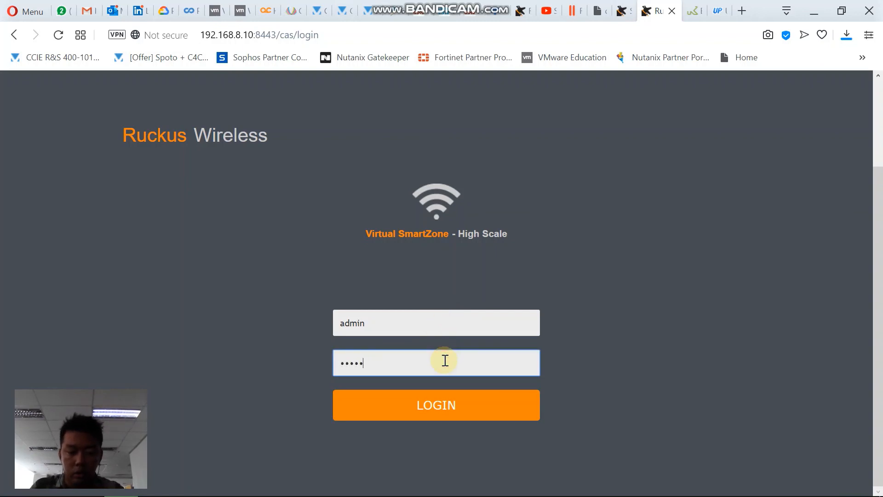
{"action": "key", "text": "Return"}
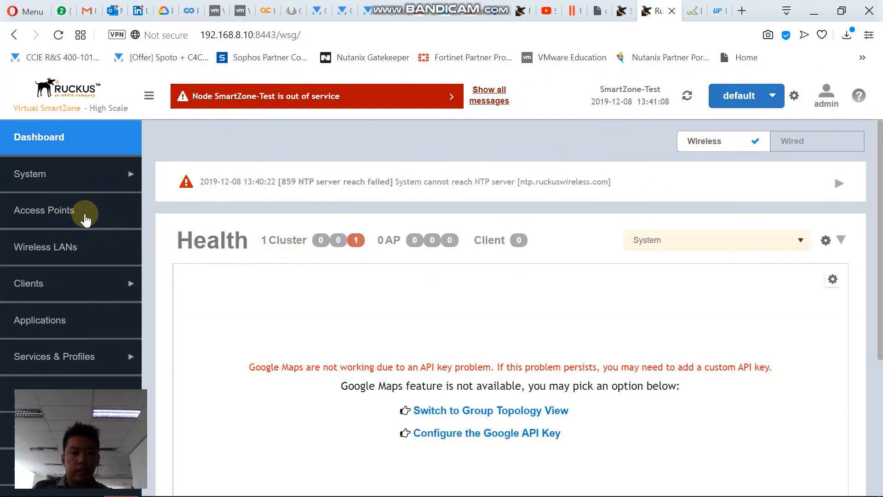
Open the Google Map API key settings from the Dashboard and dismiss them without changes
{"action": "left_click", "coordinate": [517, 433]}
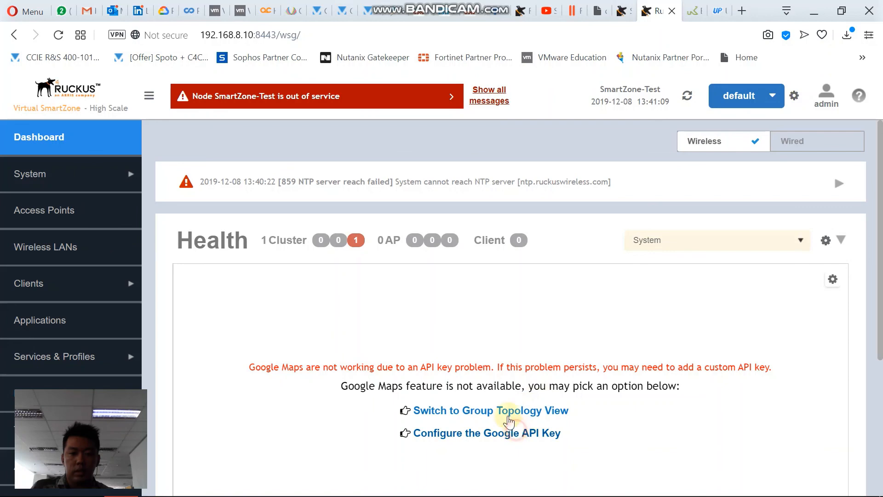
{"action": "left_click", "coordinate": [581, 164]}
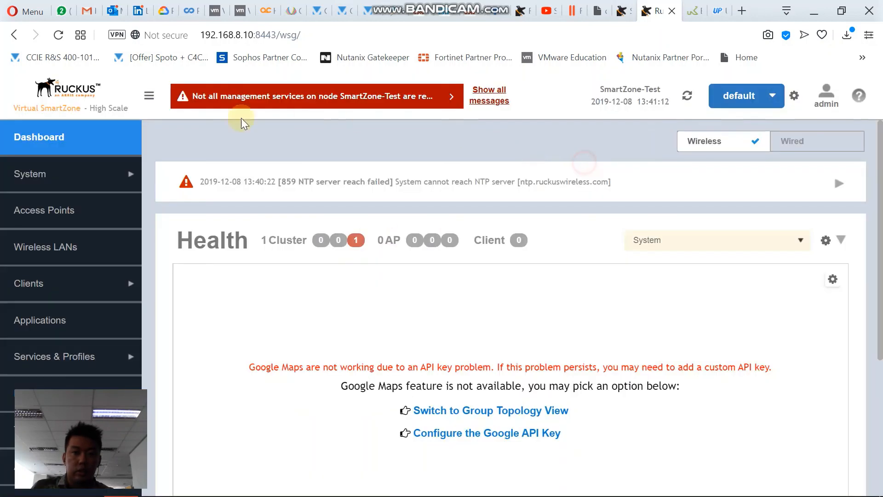